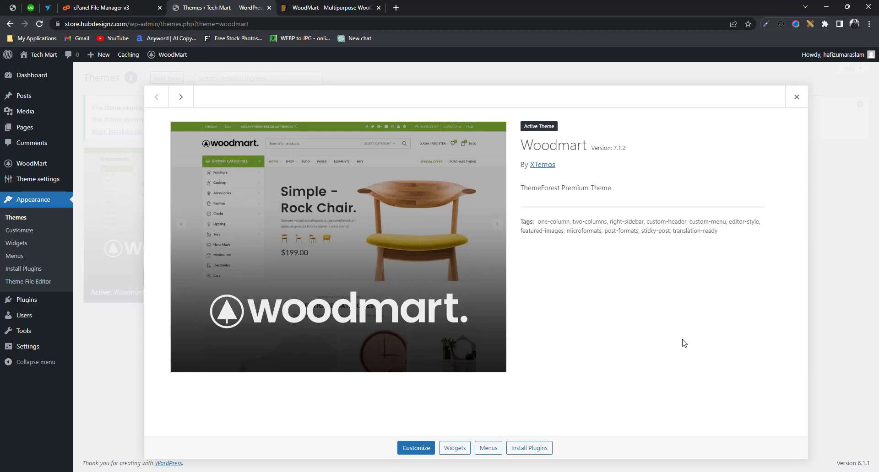
Step: Activate the Twenty Twenty-Three theme and delete the Woodmart theme from the installed themes
click(790, 97)
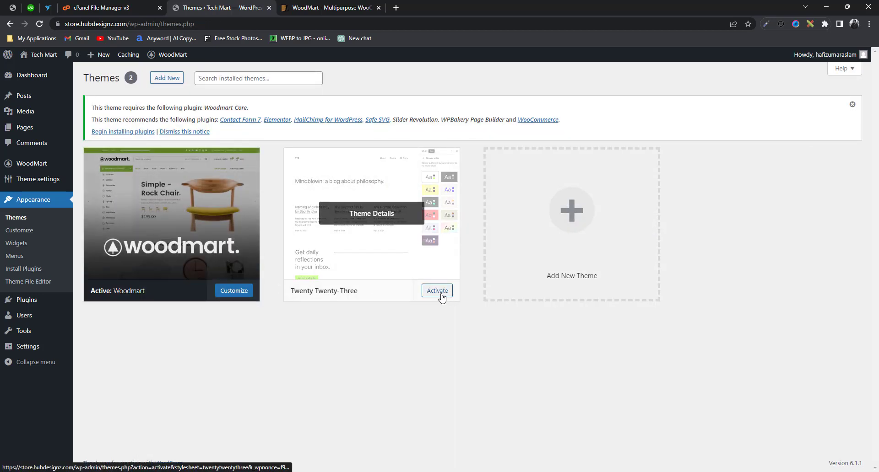
click(441, 294)
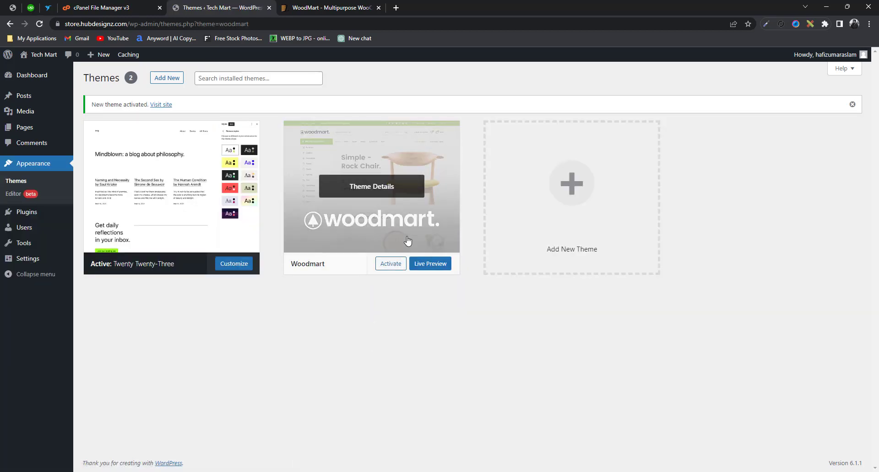
click(408, 243)
click(787, 448)
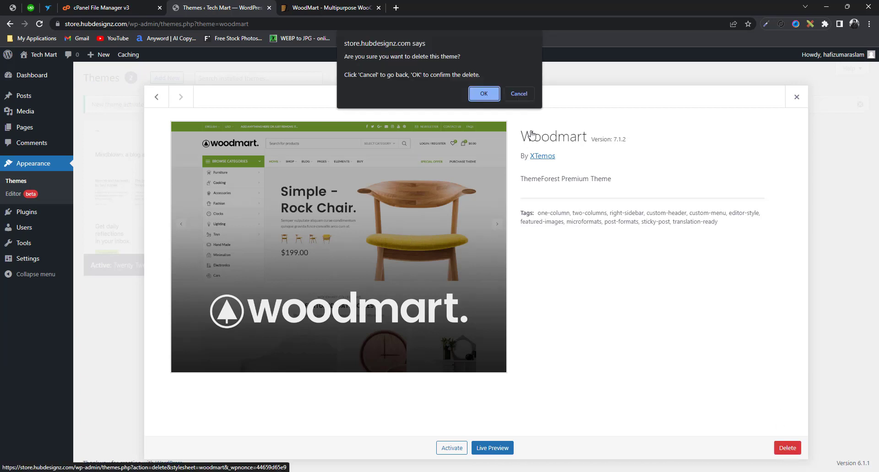
click(486, 98)
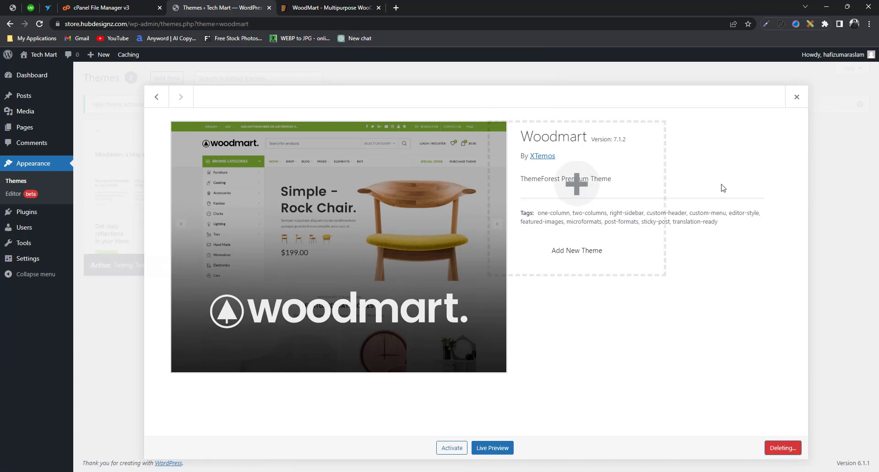
Step: Switch to cPanel File Manager and upload the woodmart 7.1.2 ZIP archive to the wp-content/themes folder
key(ctrl+Page_Up)
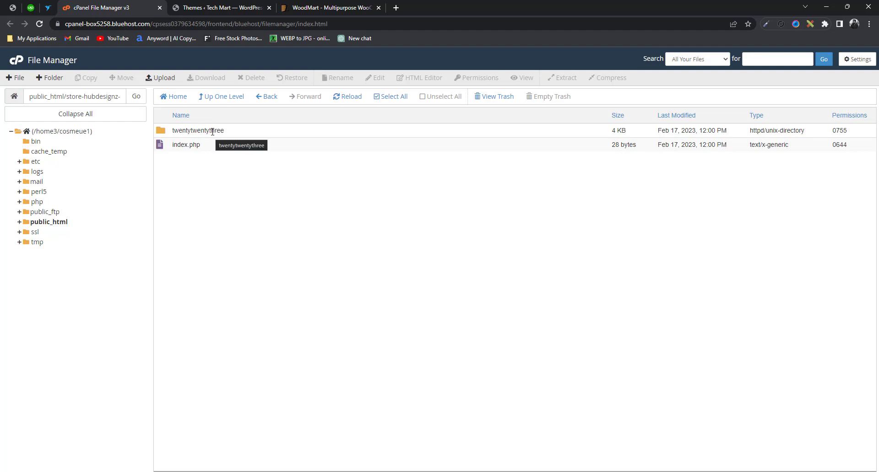
click(156, 85)
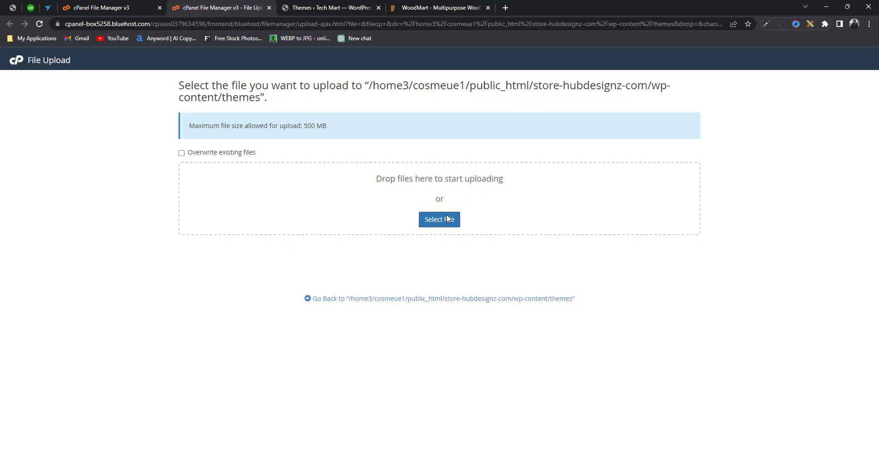
click(448, 219)
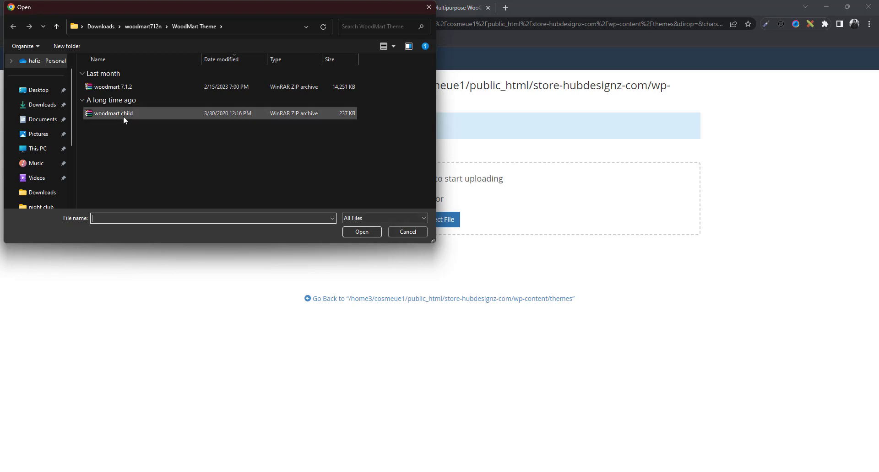
click(119, 89)
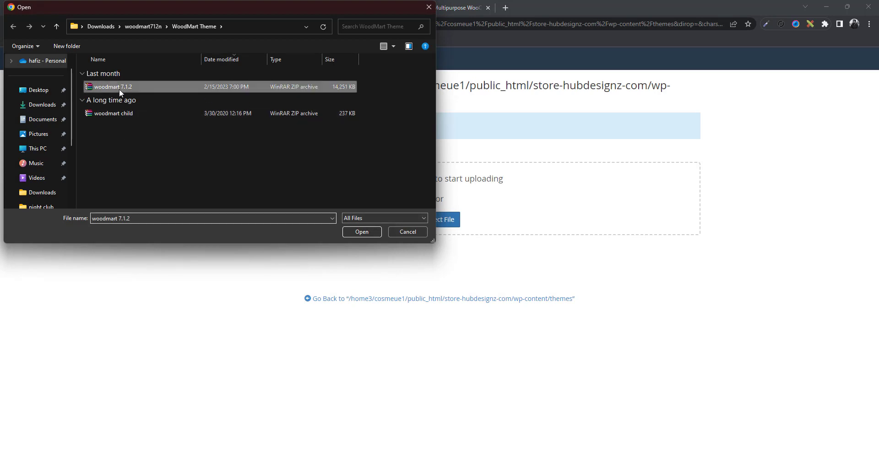
click(361, 232)
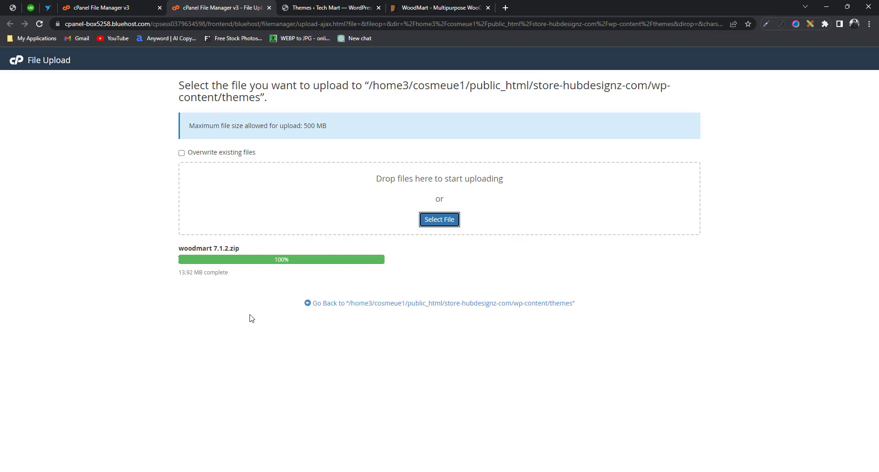
Step: Refresh the themes folder listing and extract woodmart 7.1.2.zip into /public_html/store-hubdesignz-com/wp-content/themes
click(114, 7)
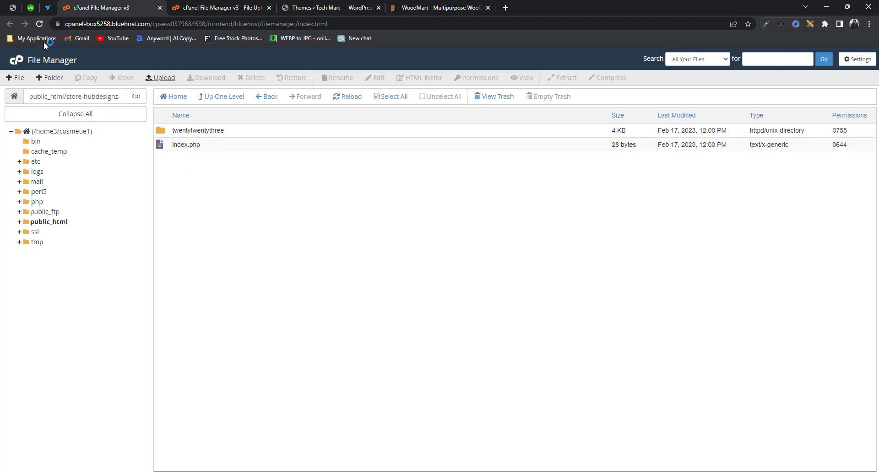
click(39, 24)
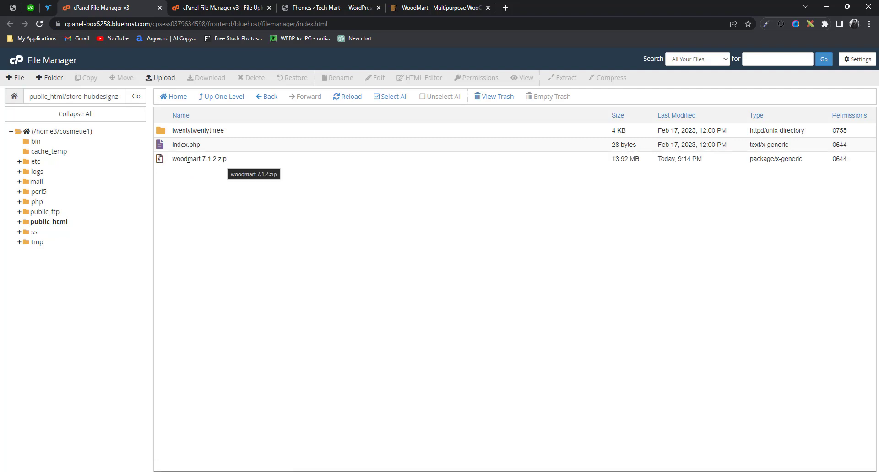
click(181, 159)
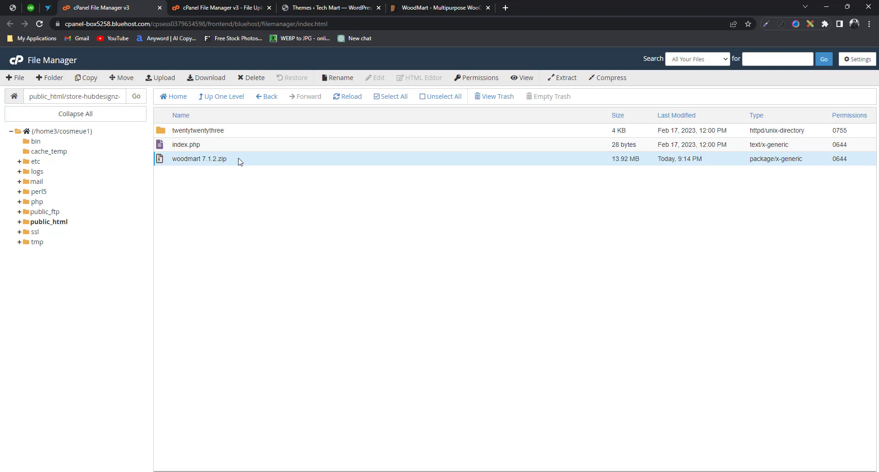
click(259, 163)
click(260, 163)
click(566, 79)
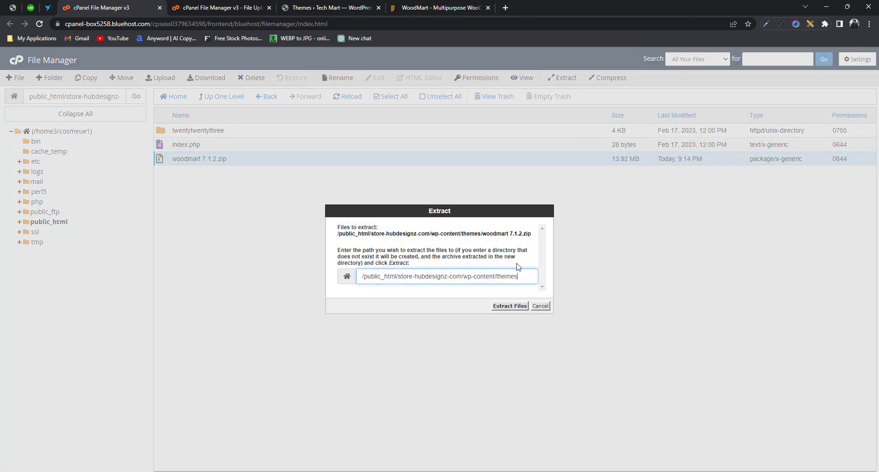
click(514, 306)
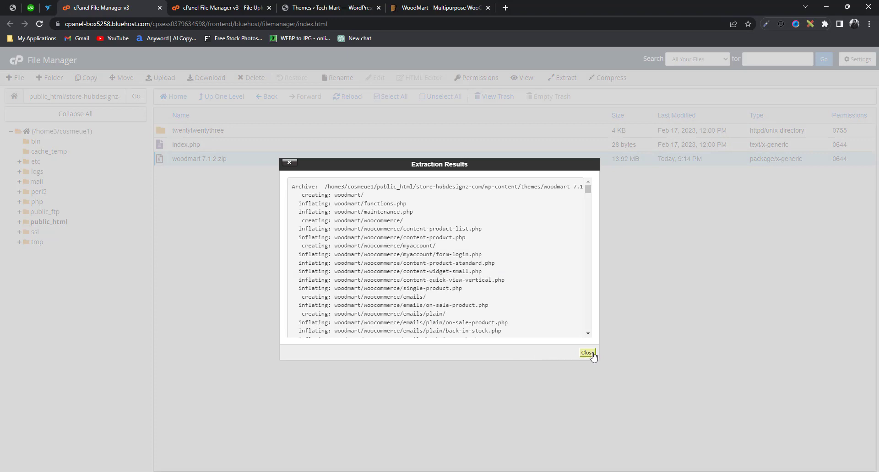
click(594, 355)
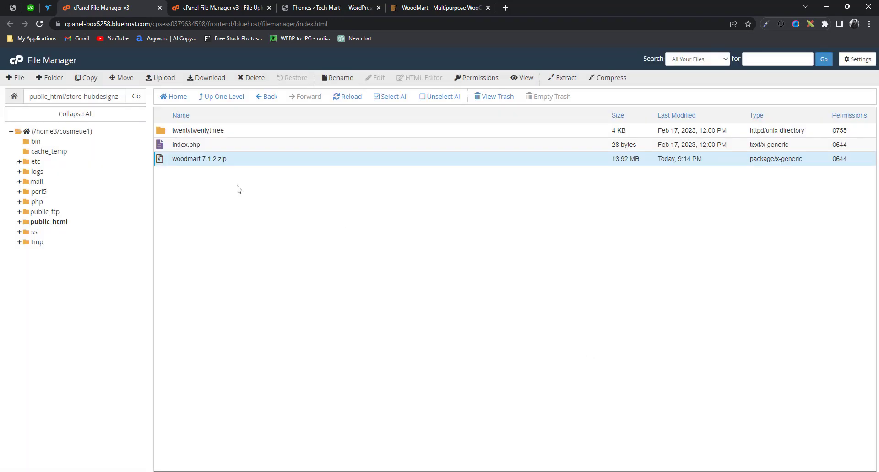
Step: Switch to the WordPress admin and reload the Themes page to check the installed themes
click(326, 8)
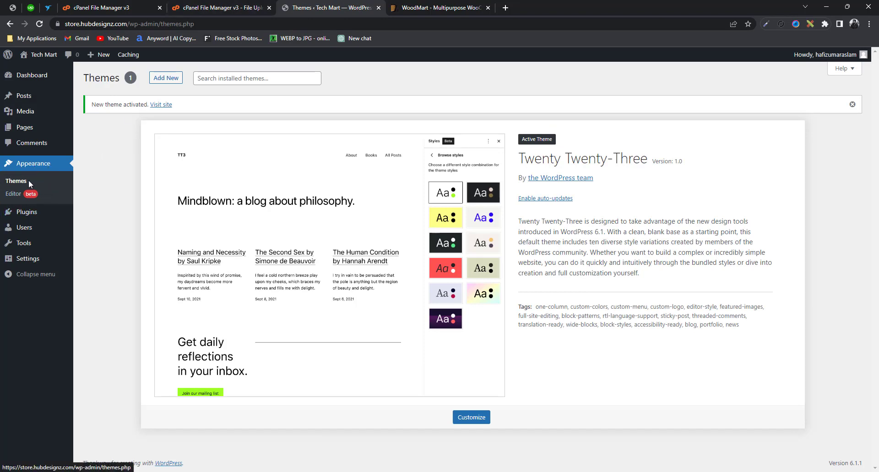
click(39, 24)
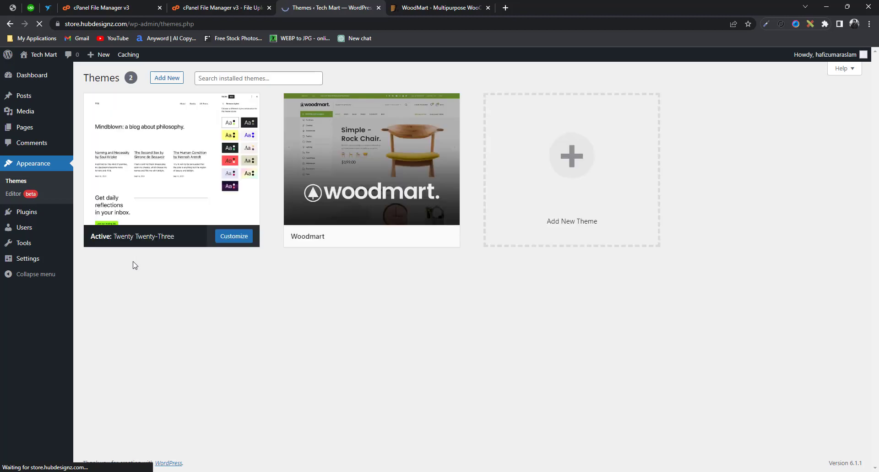
mouse_move(335, 213)
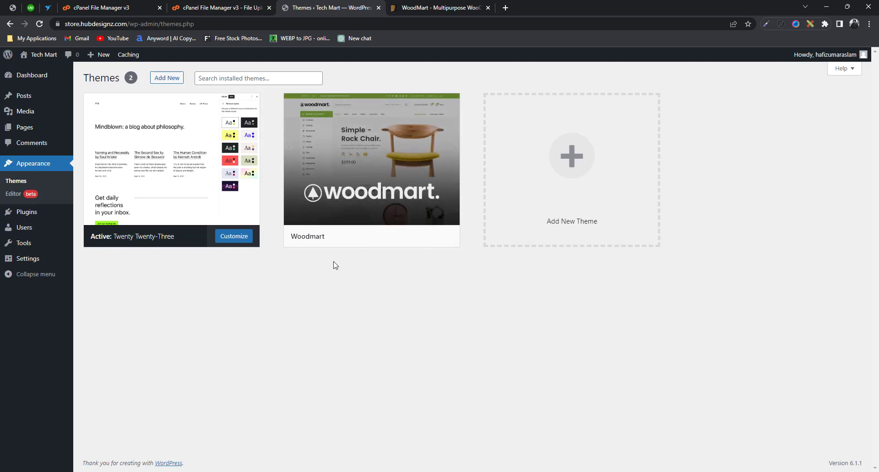
mouse_move(359, 227)
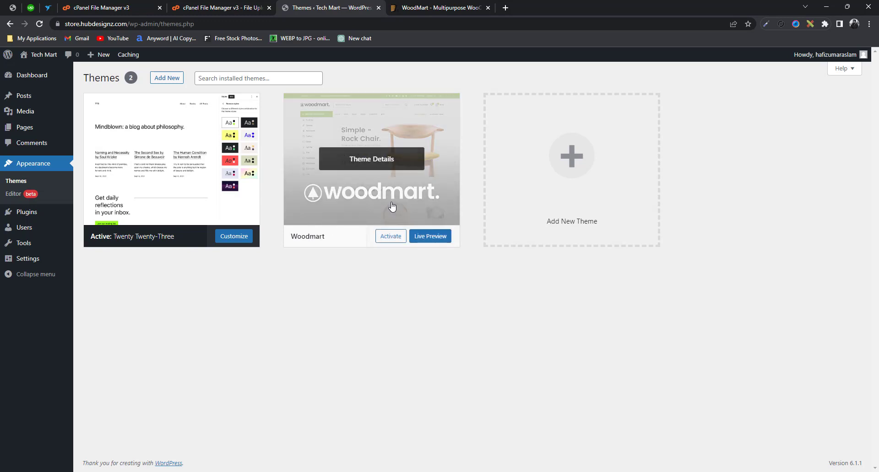
Step: Go back to cPanel File Manager, select woodmart 7.1.2.zip and view the trash folder
click(238, 5)
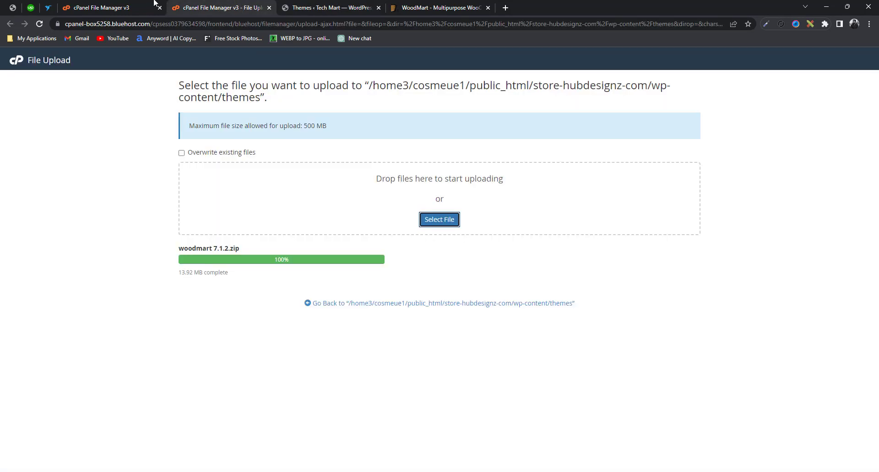
click(137, 5)
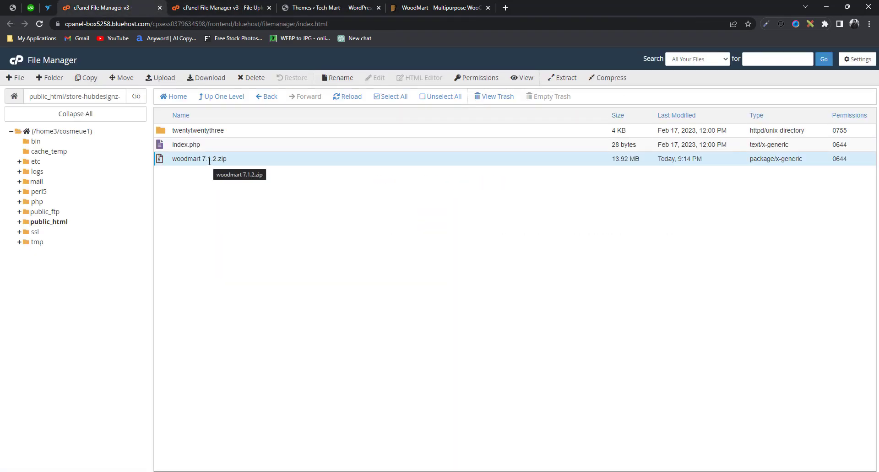
click(261, 161)
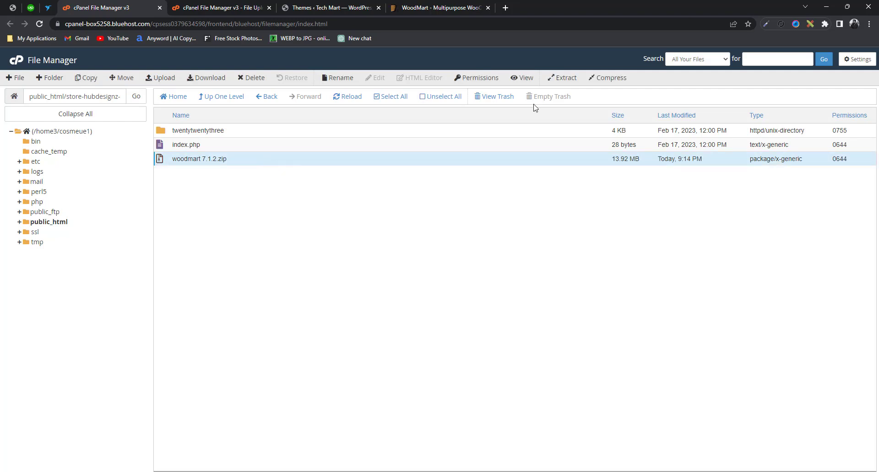
click(491, 104)
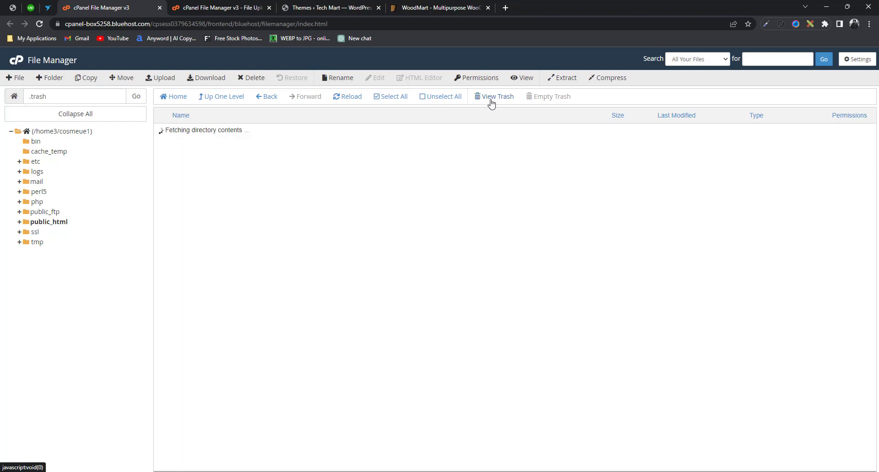
Step: Return to the WordPress Themes page and activate the Woodmart theme
click(324, 5)
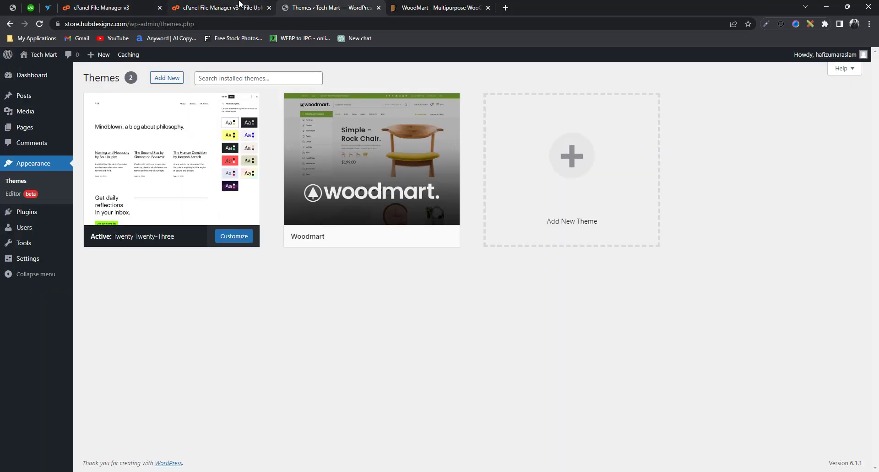
mouse_move(376, 192)
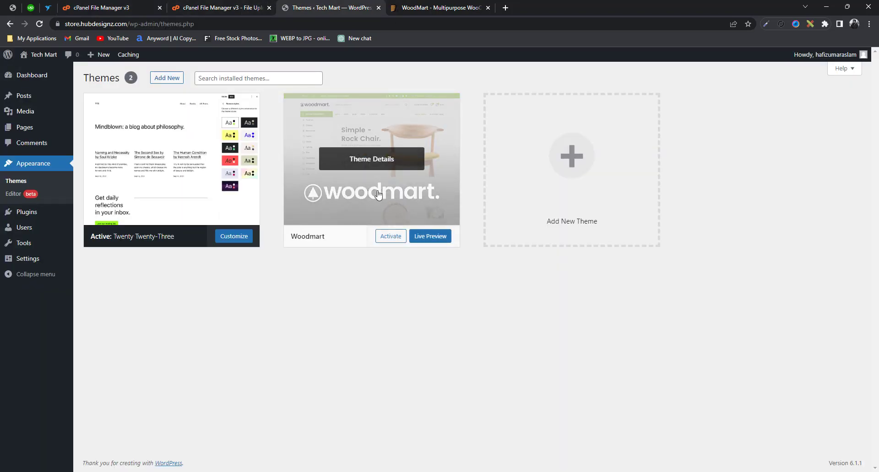
click(391, 237)
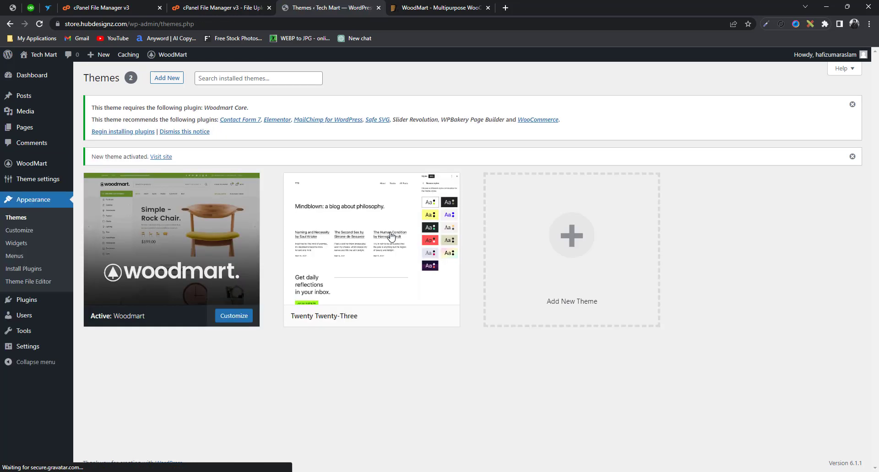
Step: Open the WoodMart dashboard and look through the sections of its Theme settings page
mouse_move(157, 310)
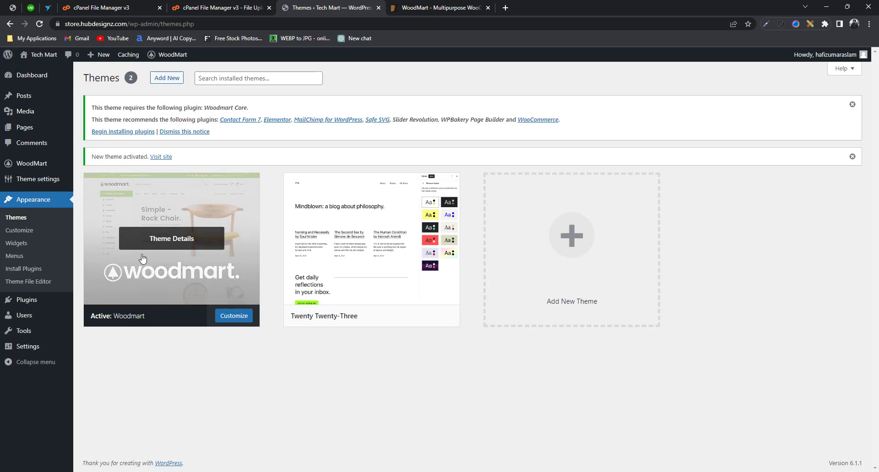
mouse_move(42, 170)
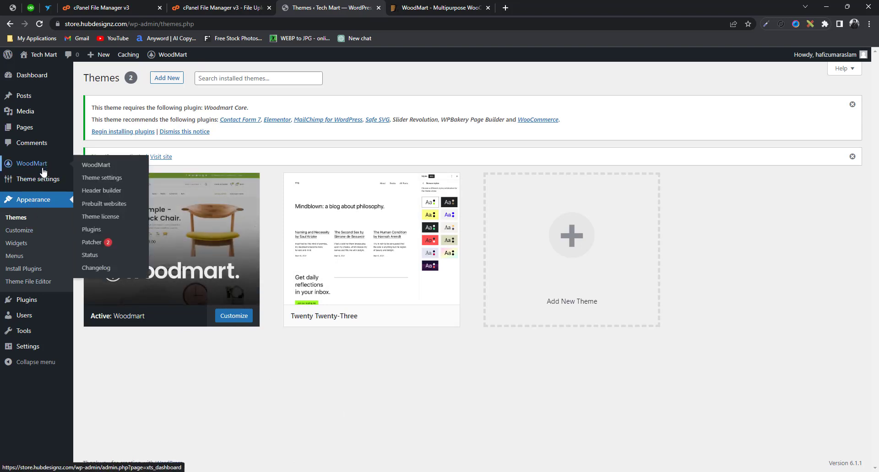
click(44, 172)
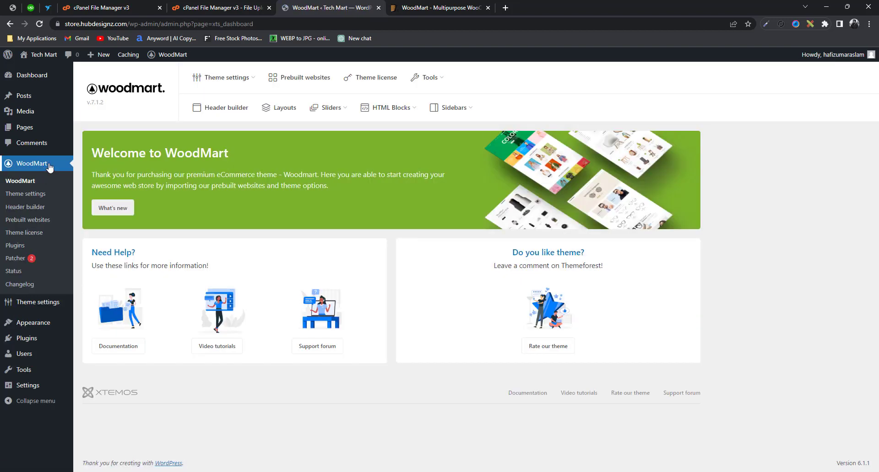
click(36, 196)
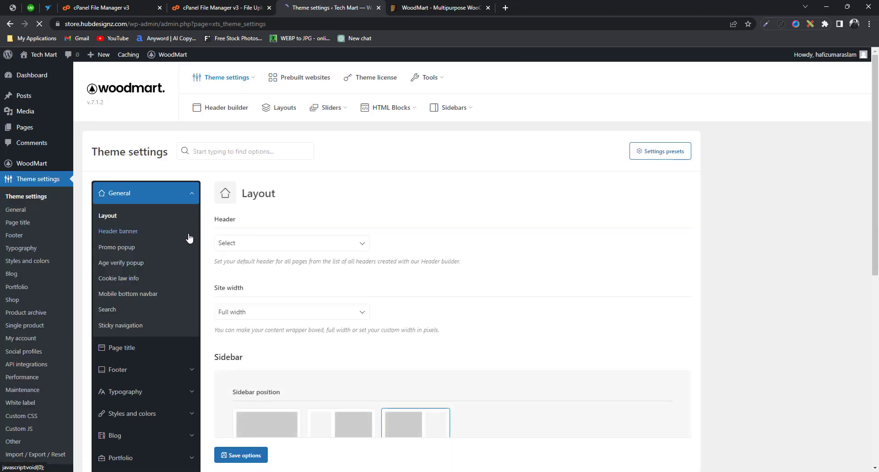
scroll(190, 237, down, 5)
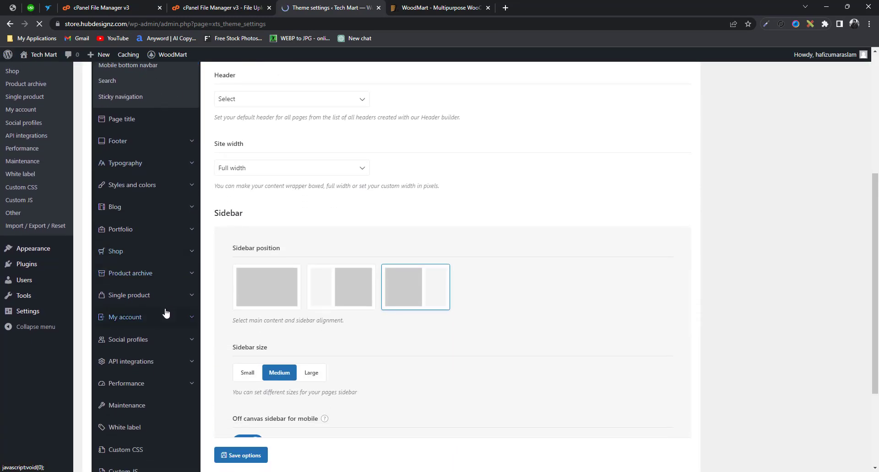
scroll(165, 359, down, 3)
scroll(166, 389, up, 2)
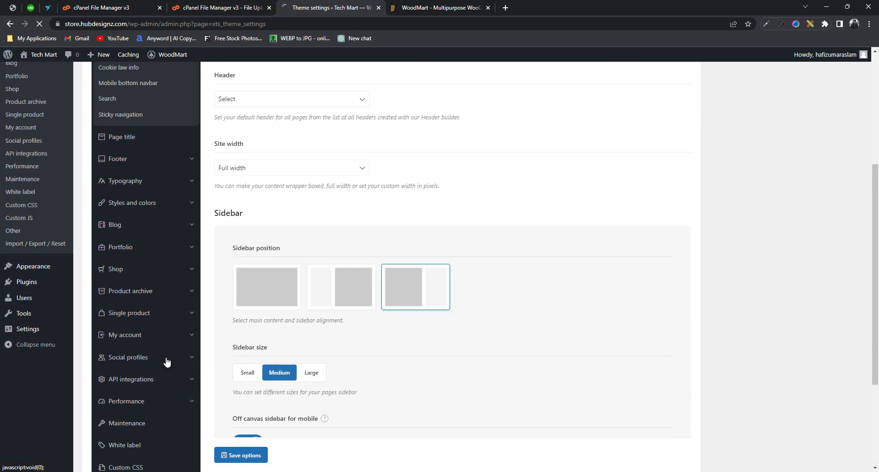
scroll(167, 359, up, 3)
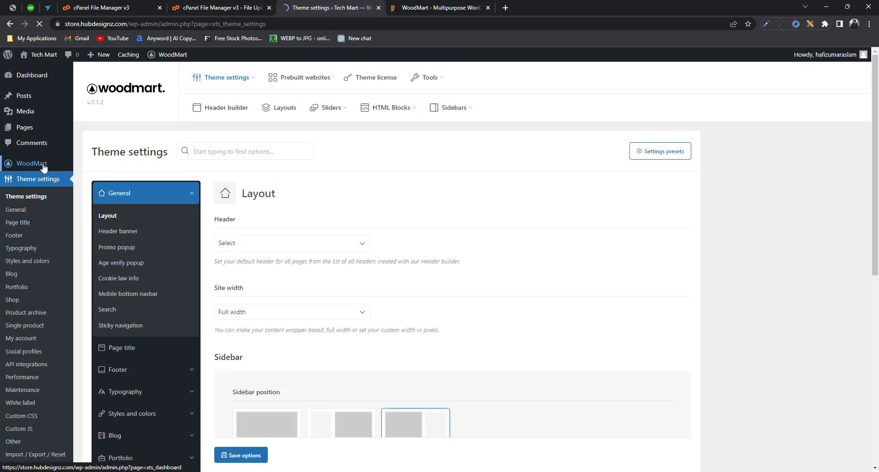
Step: Return to the WoodMart dashboard and open the Theme license page to check the activation status
mouse_move(44, 167)
click(94, 168)
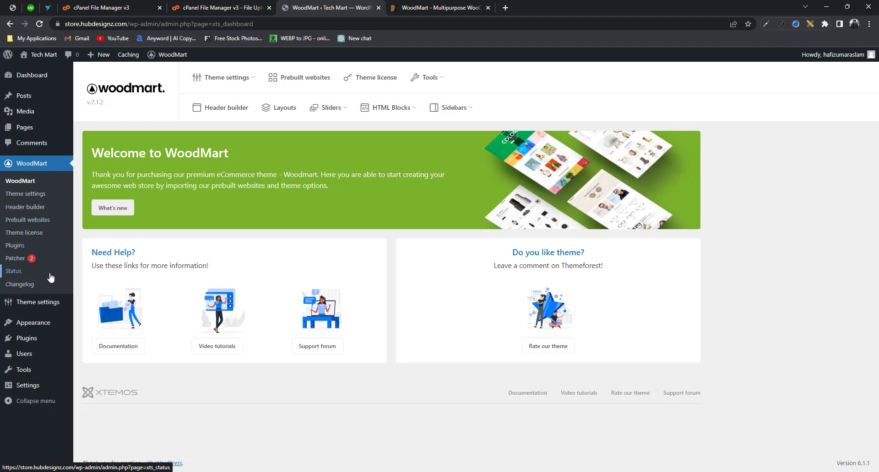
click(382, 82)
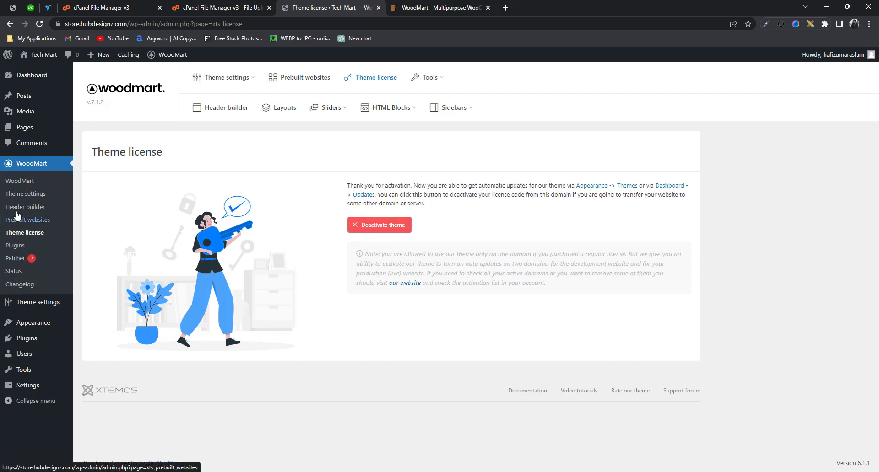
Step: Open the WoodMart Plugins page and install the required Elementor and Woodmart Core plugins
click(29, 185)
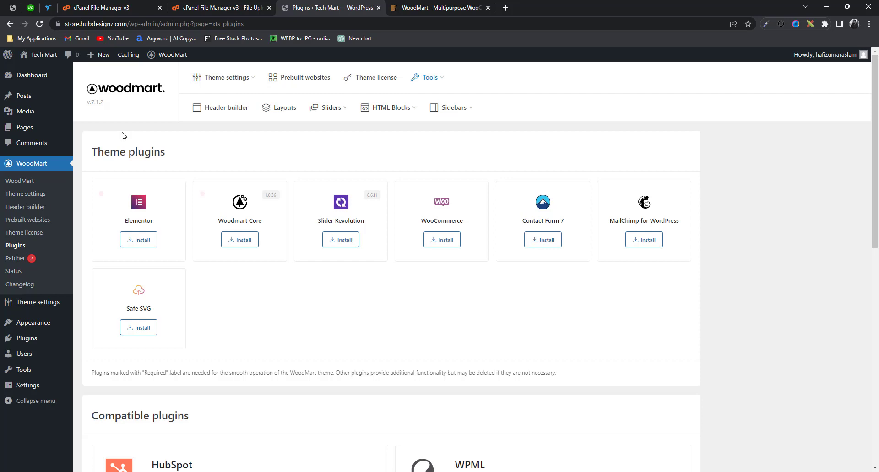
scroll(266, 314, down, 1)
scroll(289, 256, down, 2)
scroll(288, 257, up, 3)
click(141, 245)
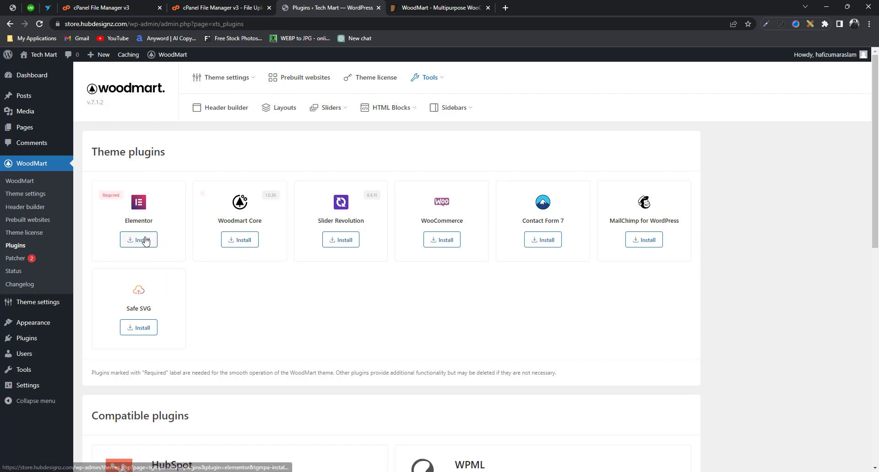
click(144, 239)
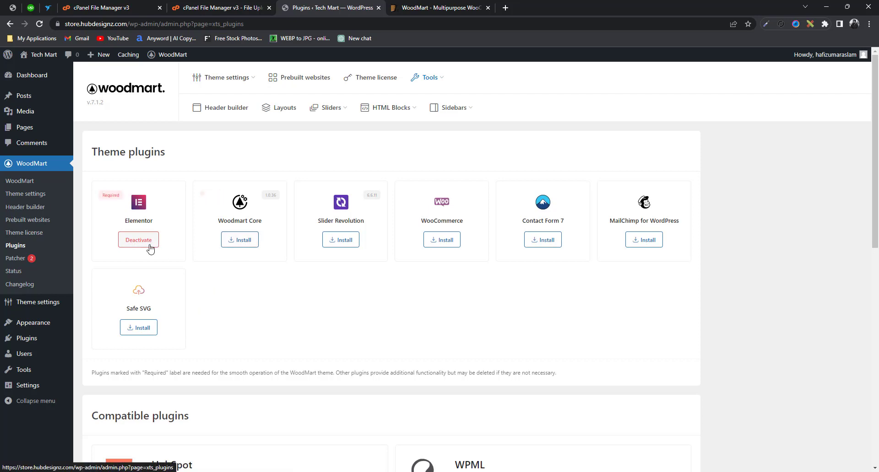
click(246, 244)
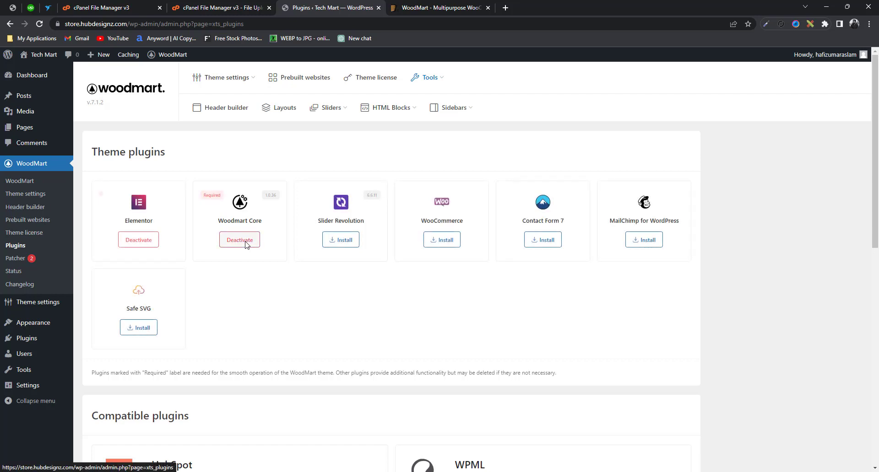
Step: Install the remaining theme plugins: Slider Revolution, WooCommerce, Contact Form 7, MailChimp for WordPress and Safe SVG
click(343, 242)
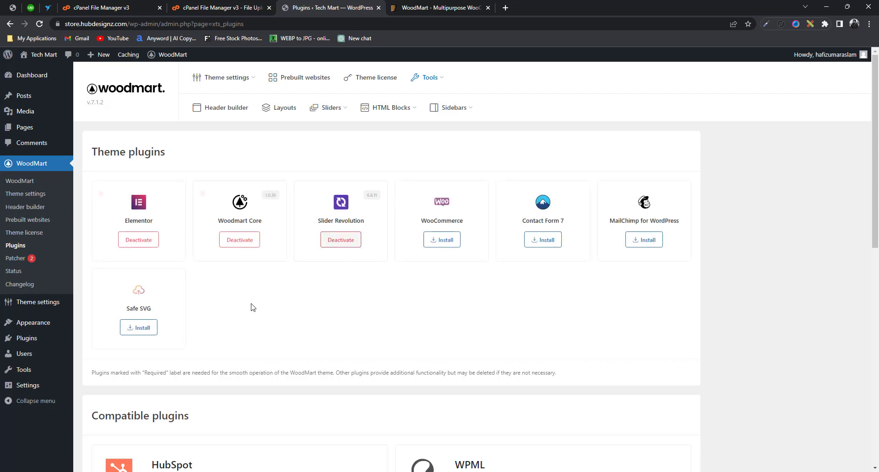
click(443, 241)
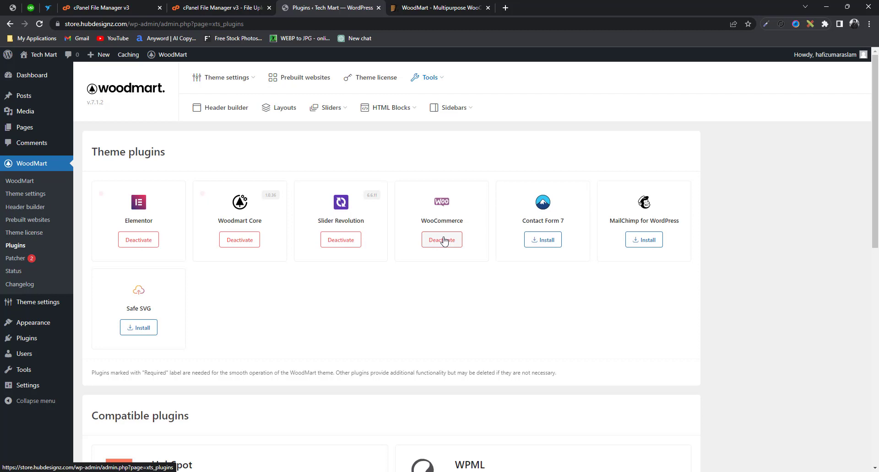
click(555, 242)
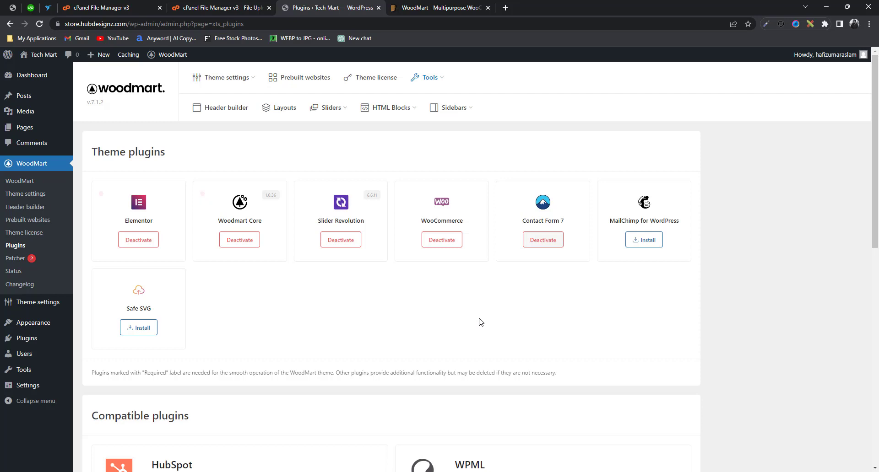
click(652, 240)
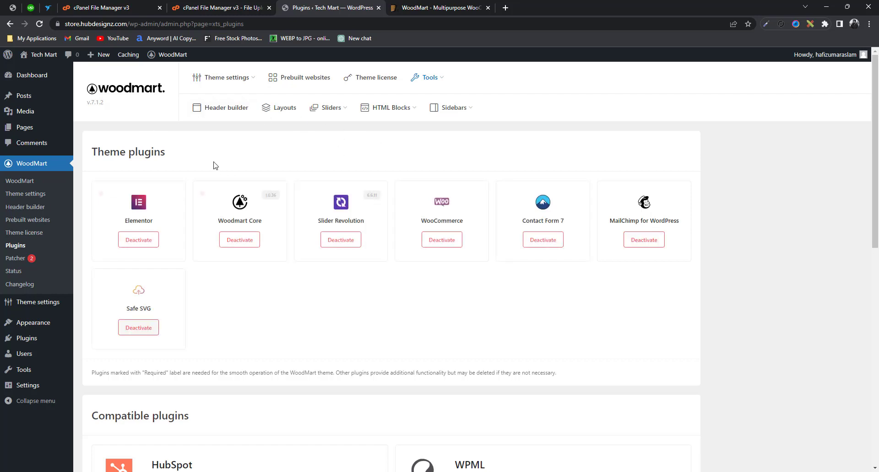
Step: Browse WoodMart's prebuilt websites and import the Megamarket demo
click(29, 225)
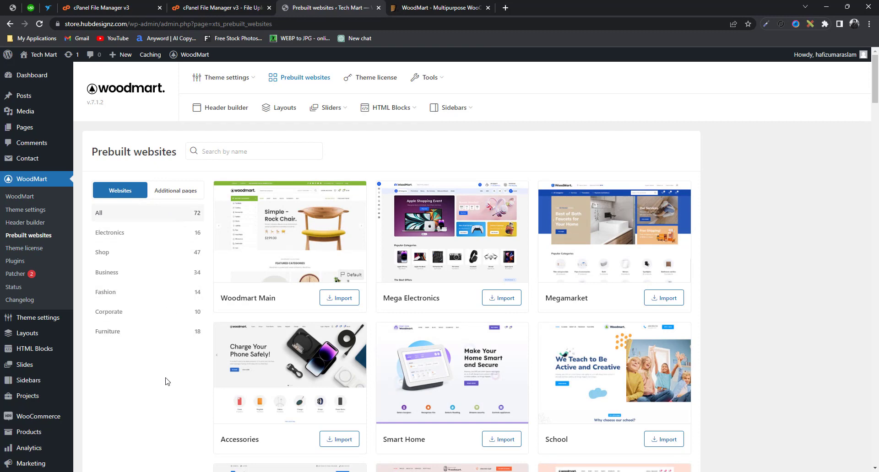
scroll(167, 383, down, 1)
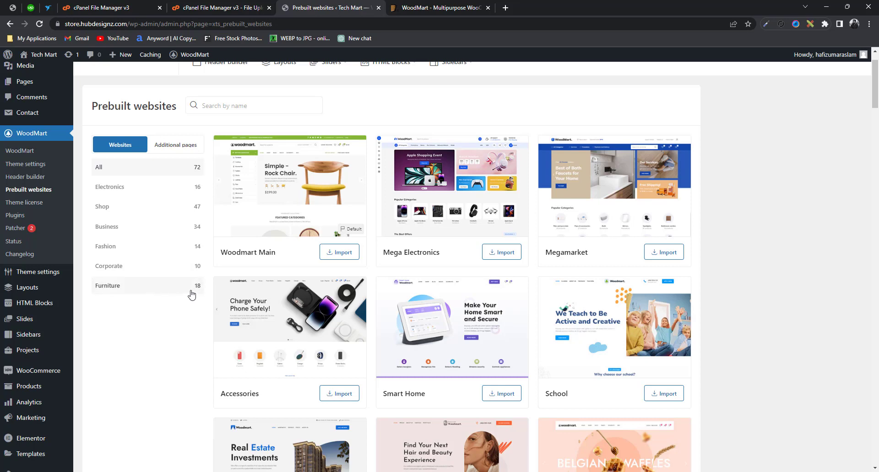
scroll(736, 311, down, 3)
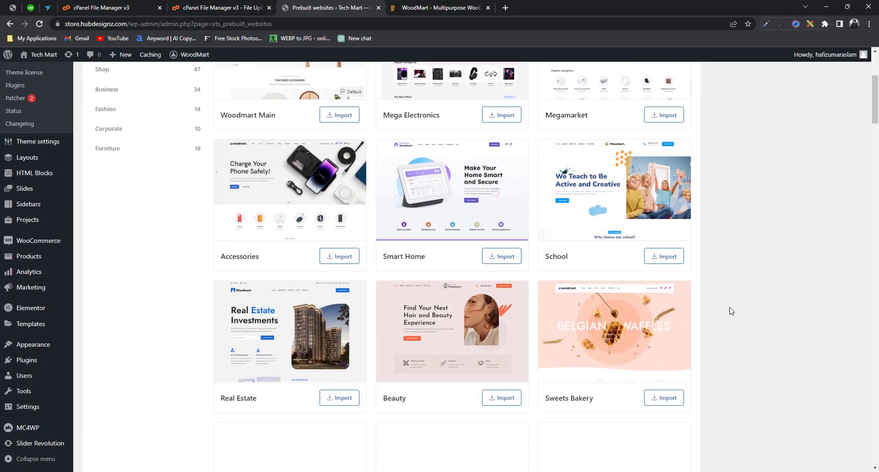
mouse_move(566, 306)
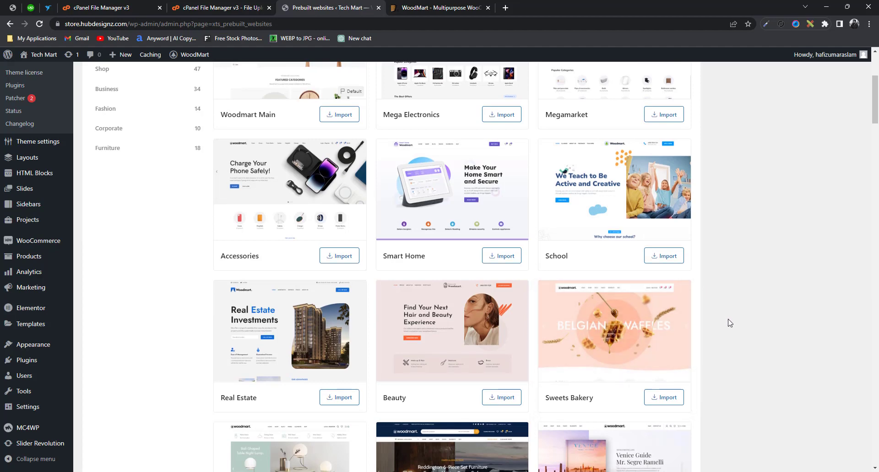
scroll(728, 321, down, 1)
scroll(729, 324, down, 2)
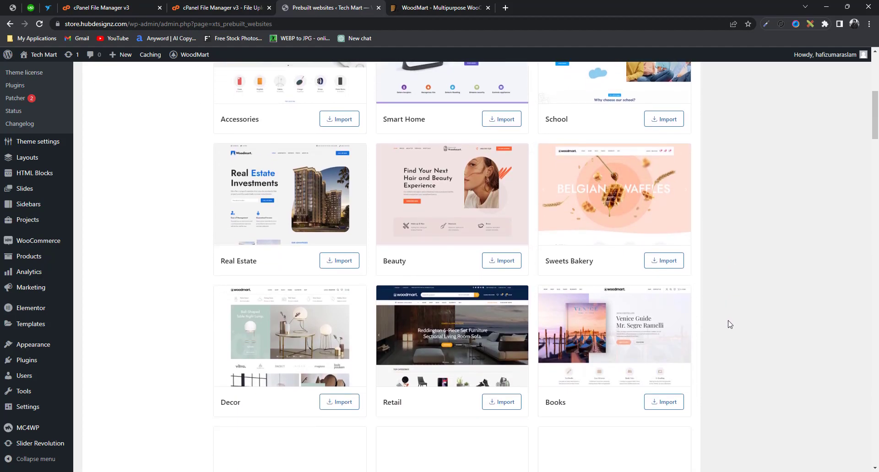
scroll(729, 324, down, 4)
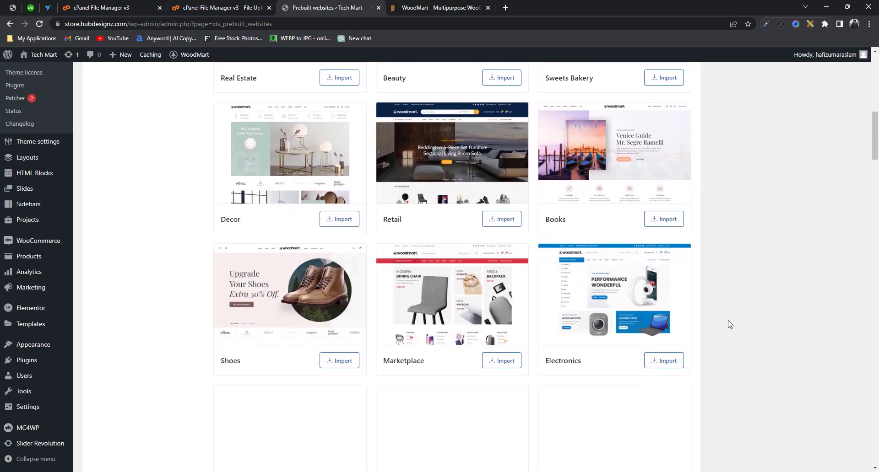
scroll(730, 325, down, 2)
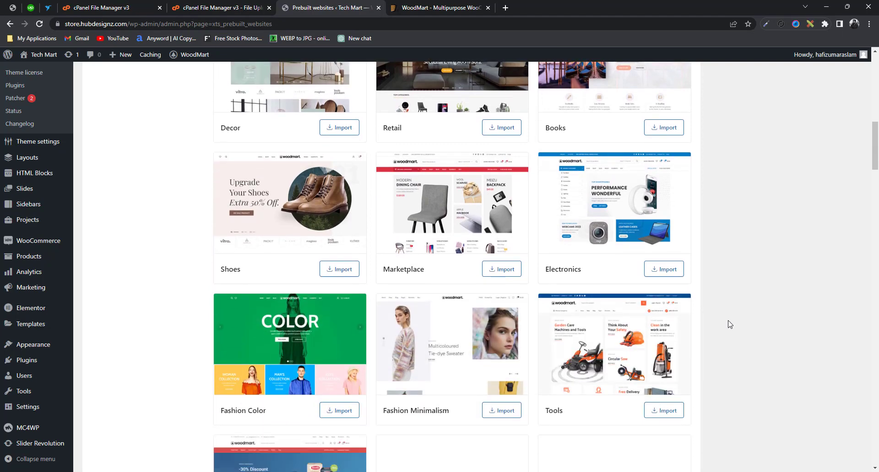
scroll(729, 324, up, 6)
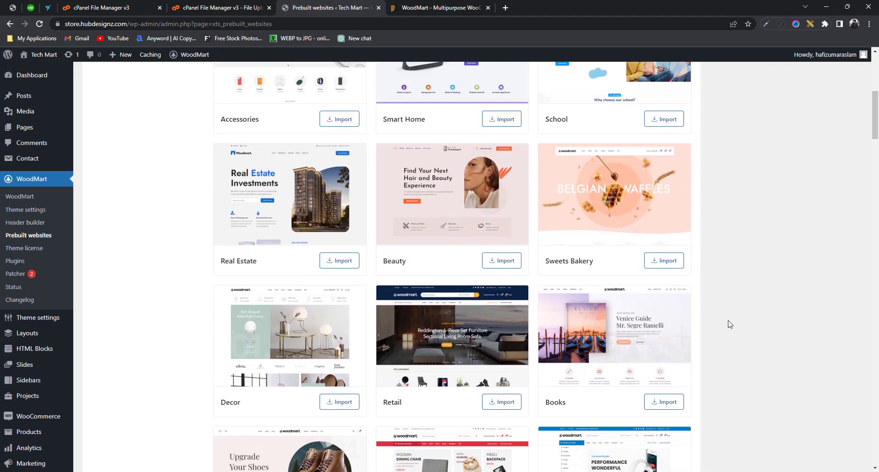
scroll(730, 325, down, 2)
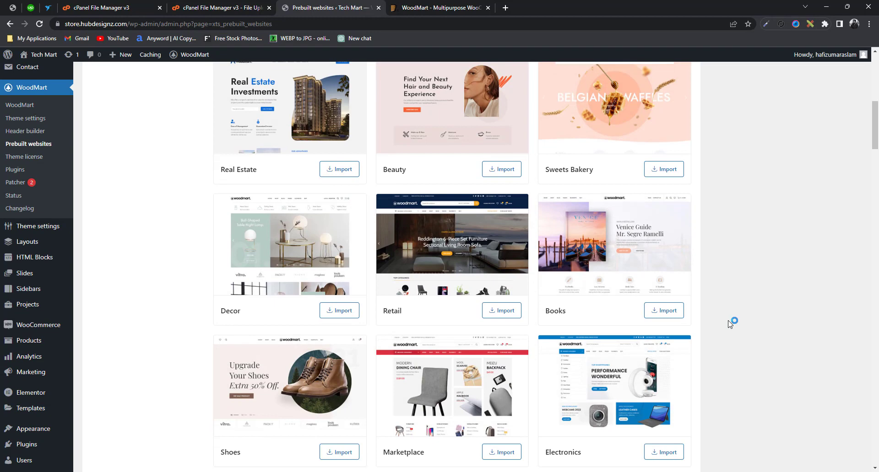
scroll(733, 318, up, 8)
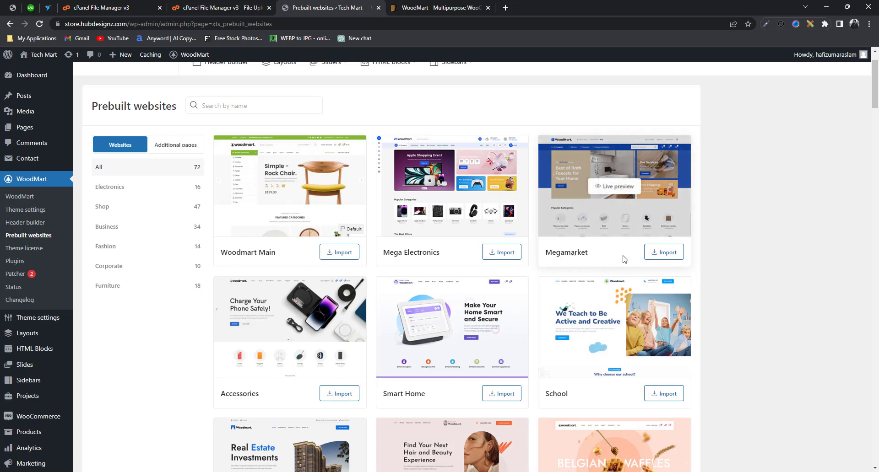
click(667, 252)
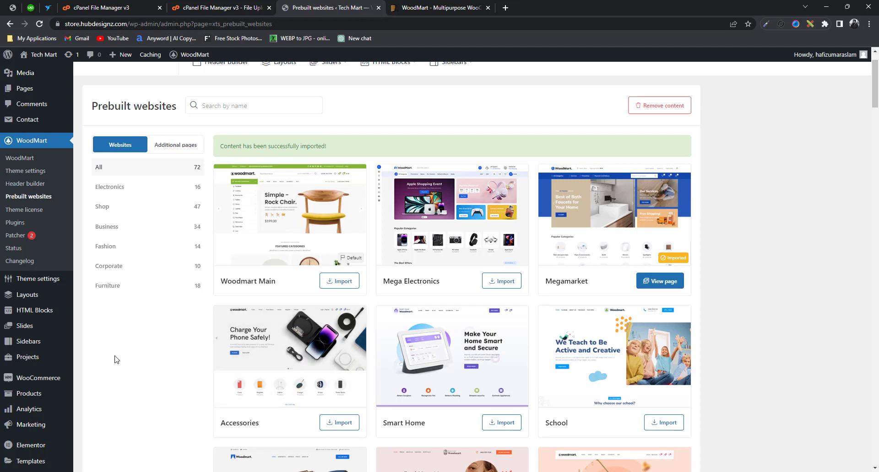
Step: Return to the WordPress dashboard and open the Tech Mart storefront in a new tab
mouse_move(30, 85)
scroll(30, 86, up, 1)
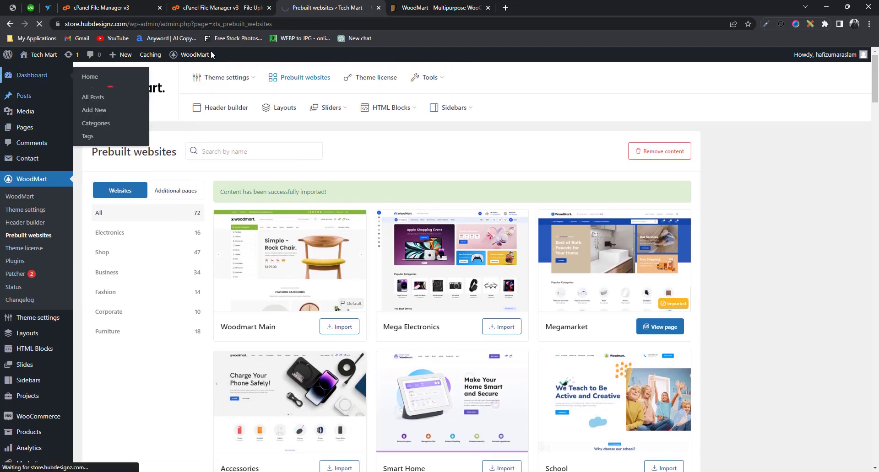
click(63, 54)
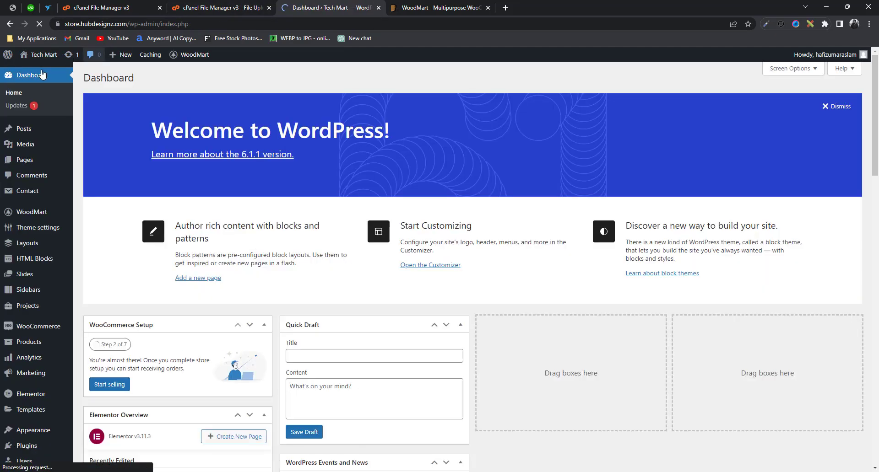
middle_click(39, 71)
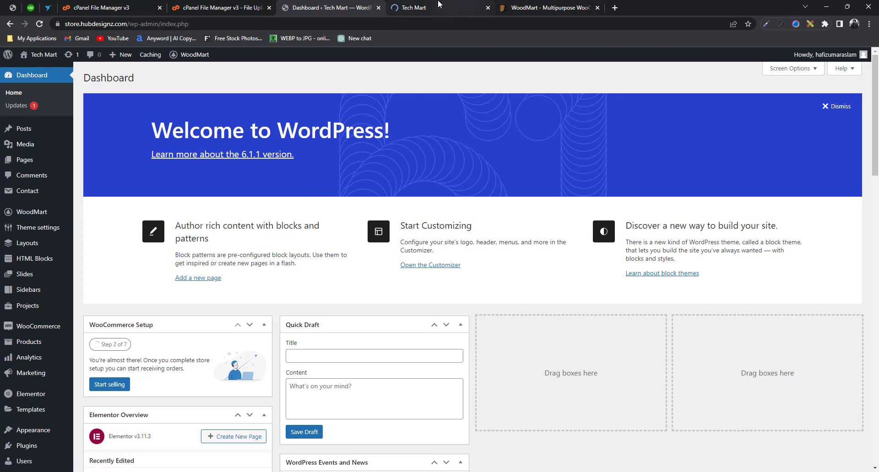
Step: Look through the dashboard widgets from WooCommerce Setup down to Site Health Status and Activity
scroll(268, 304, down, 3)
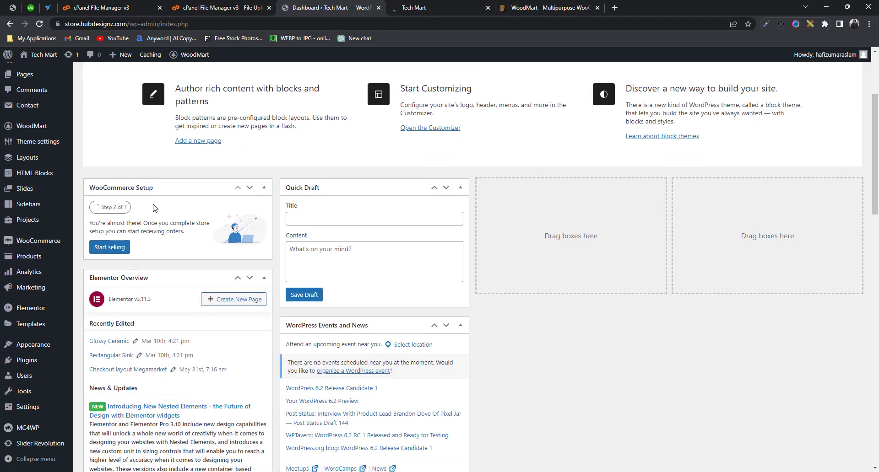
scroll(140, 208, down, 1)
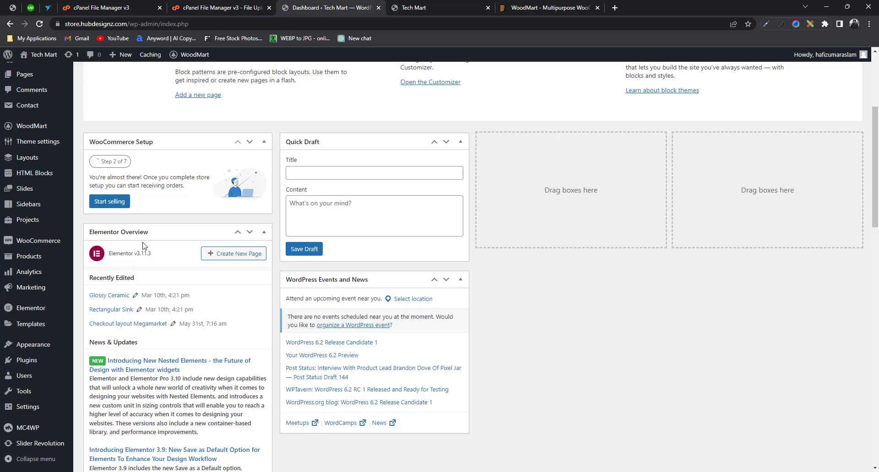
scroll(143, 246, down, 10)
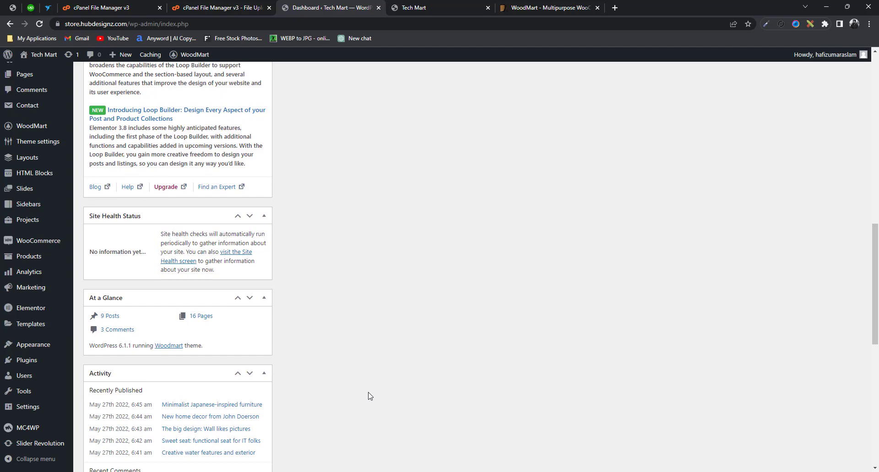
scroll(370, 396, up, 12)
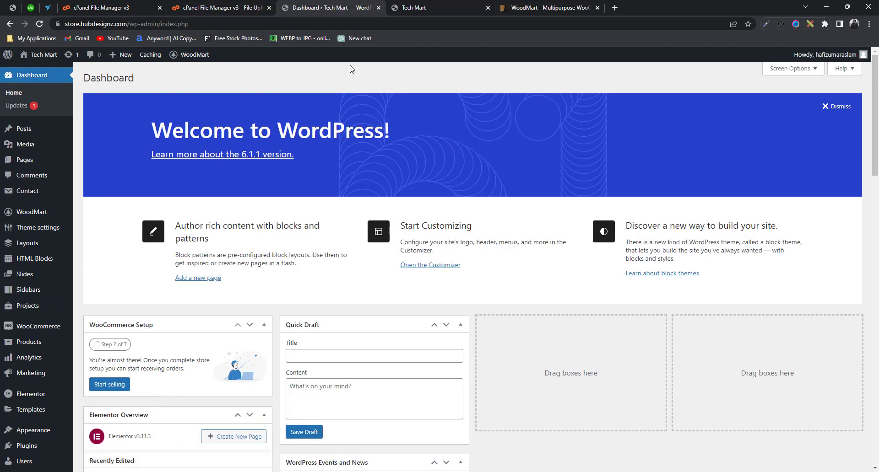
Step: Switch to the Tech Mart storefront, dismiss the newsletter popup and view the banners and categories on its home page
click(425, 5)
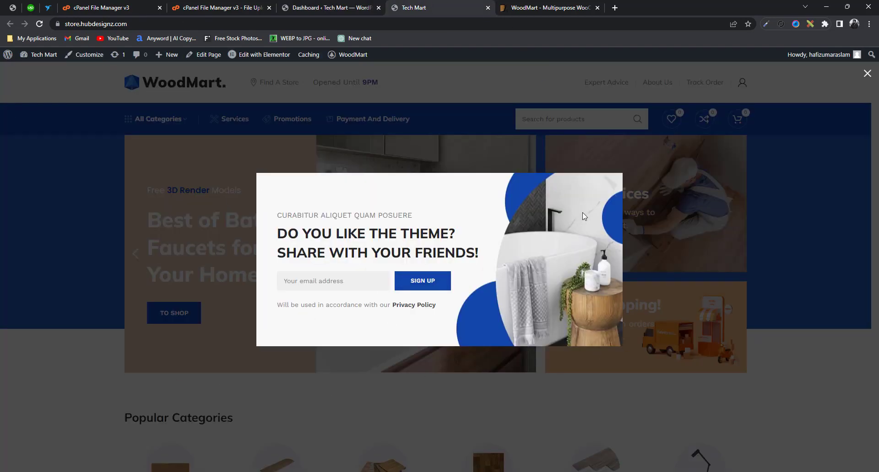
click(655, 308)
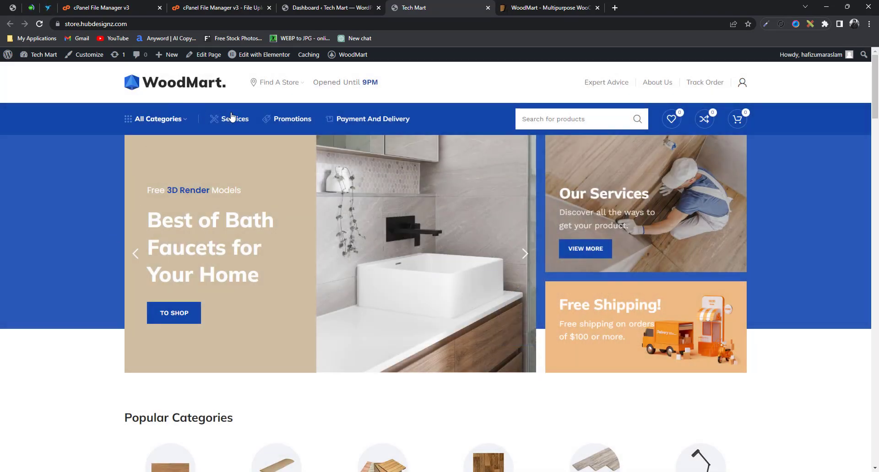
scroll(814, 202, down, 2)
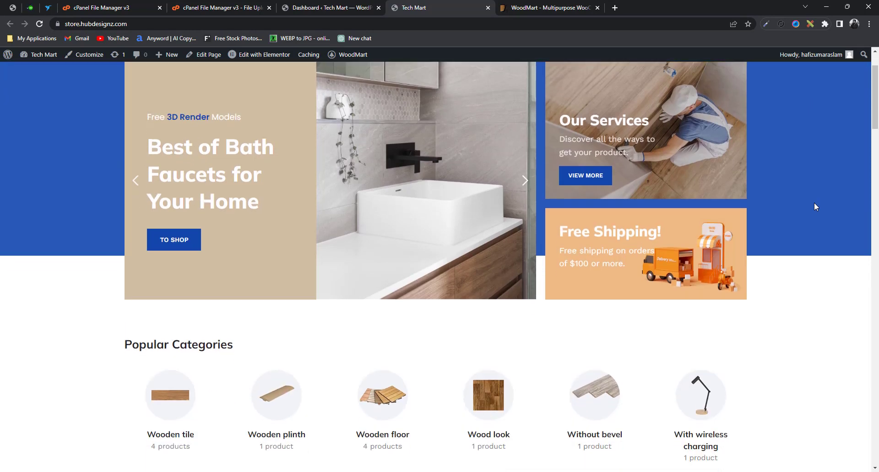
scroll(653, 339, up, 2)
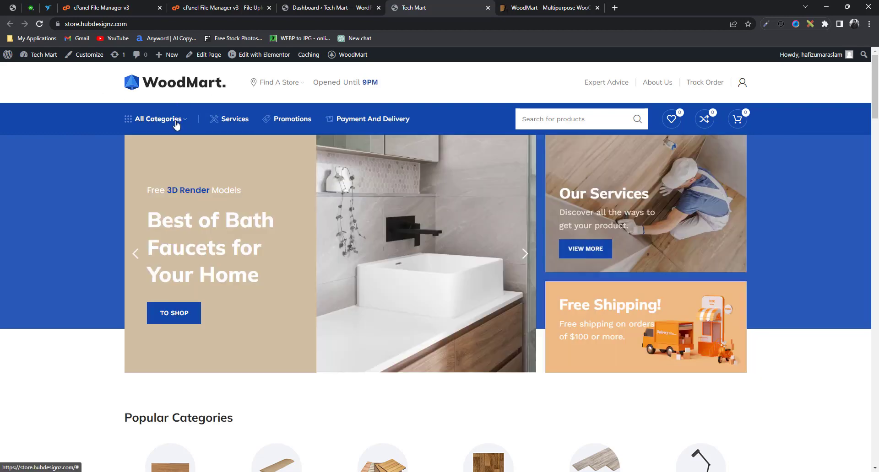
Step: Check the All Categories menu and Services page, and return to the home page to review its categories and featured products
click(176, 123)
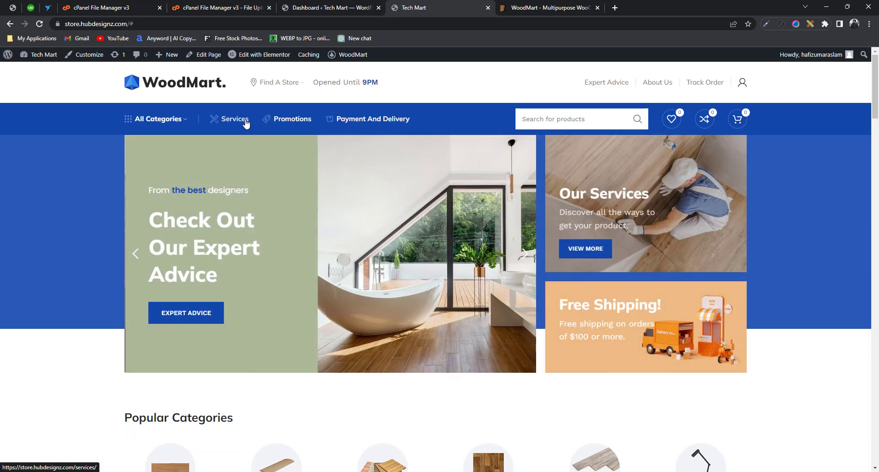
click(246, 122)
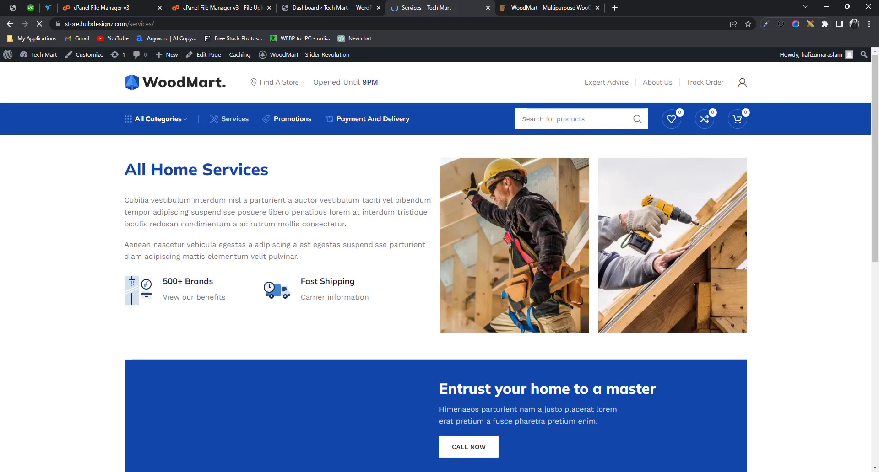
key(alt+Left)
scroll(741, 353, down, 7)
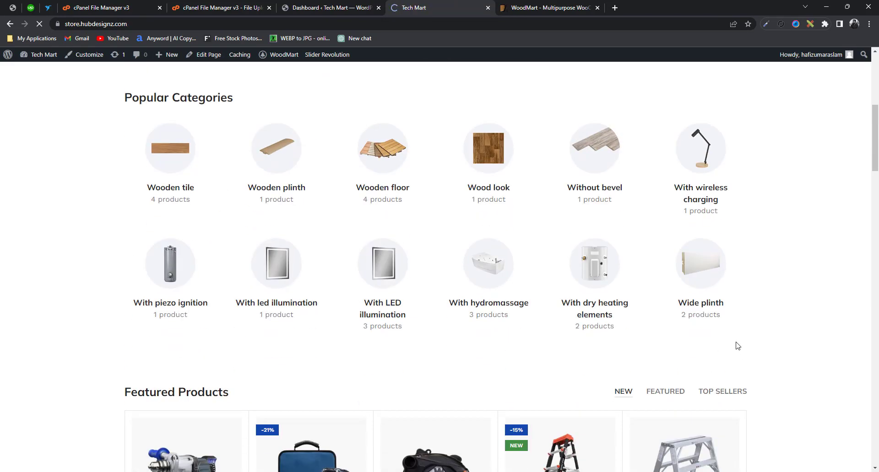
scroll(476, 310, down, 4)
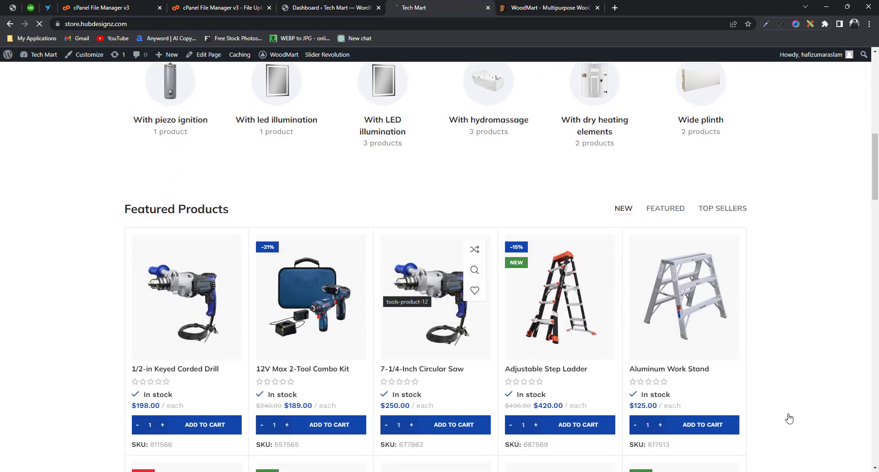
scroll(796, 421, down, 6)
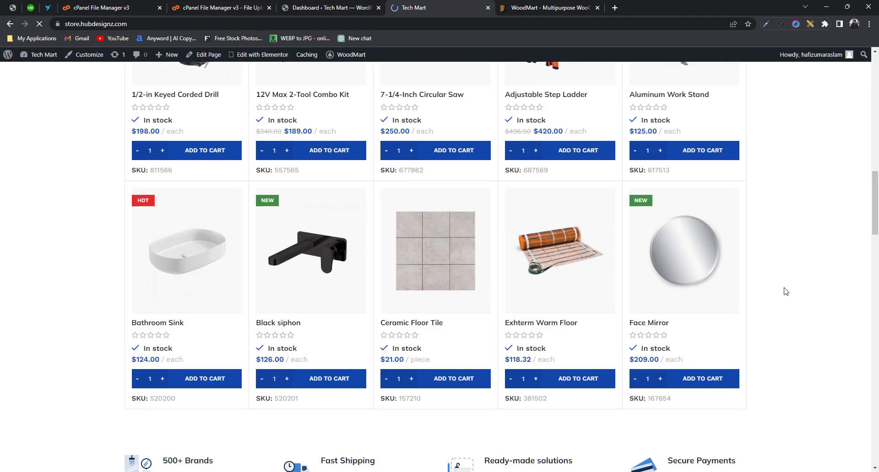
Step: Return from the storefront to the WordPress dashboard and open the WoodMart Theme settings
scroll(785, 291, up, 17)
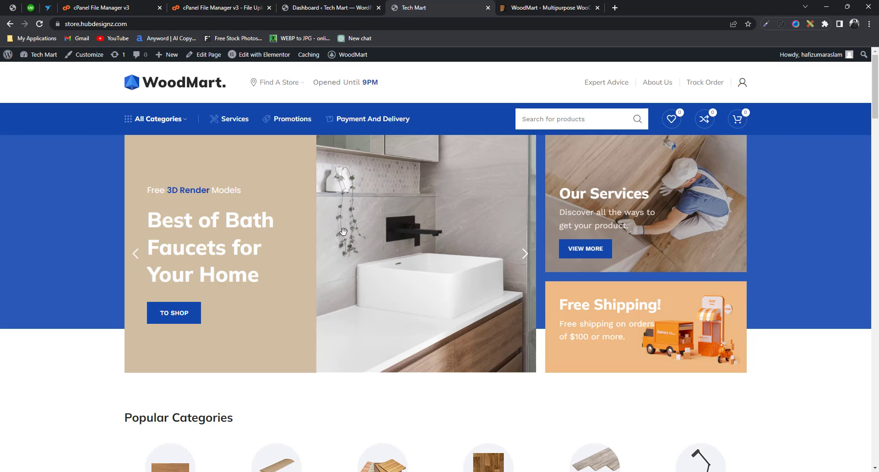
click(339, 8)
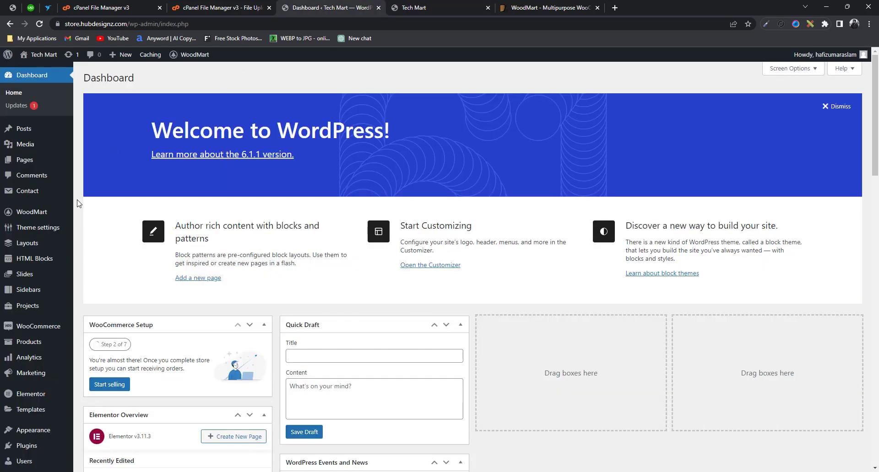
mouse_move(54, 213)
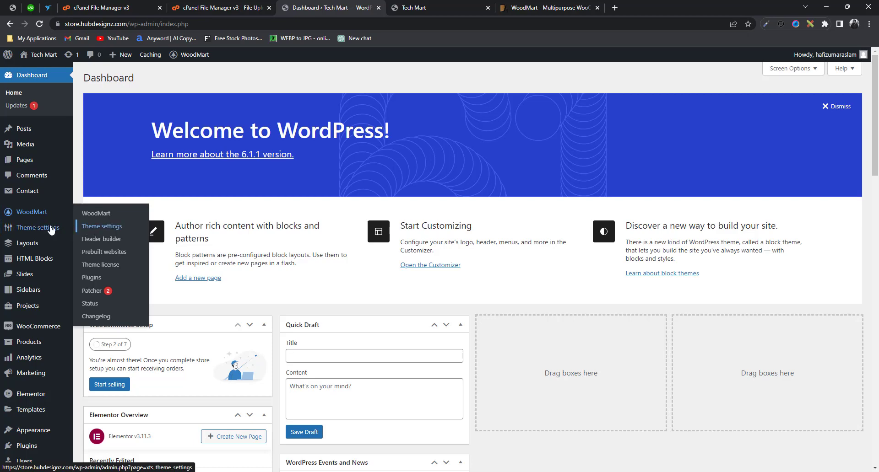
mouse_move(38, 234)
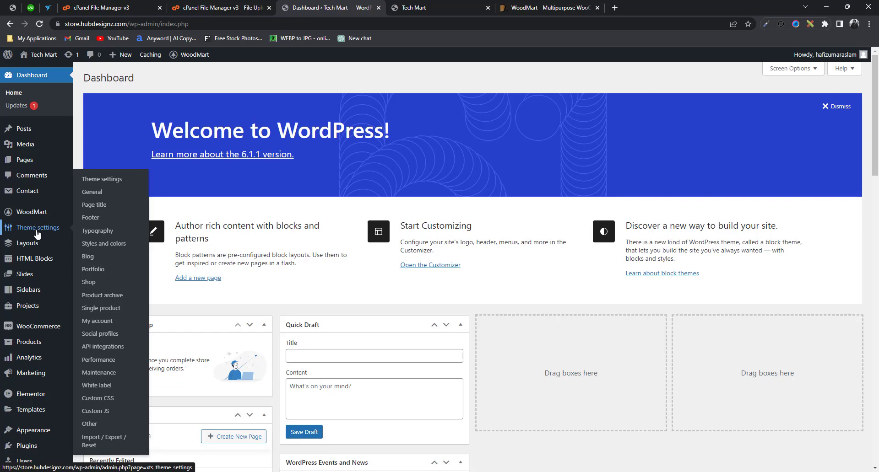
click(38, 234)
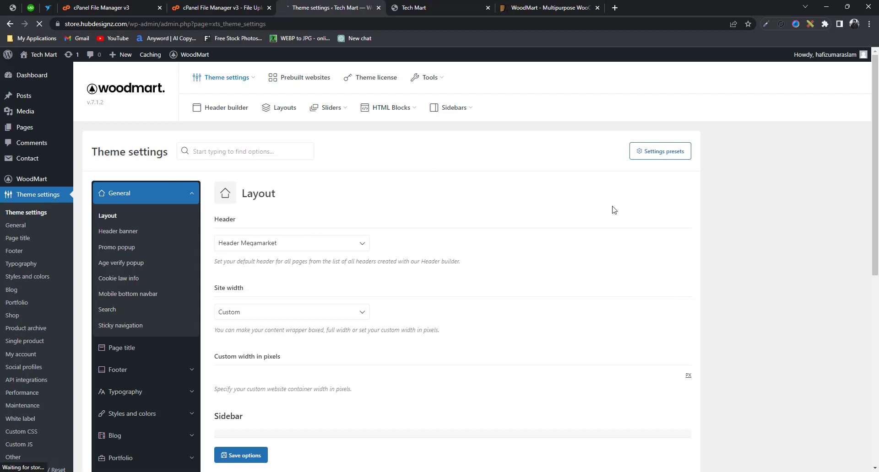
Step: Look through the general Layout settings and check the Site width options
scroll(634, 244, down, 1)
scroll(634, 244, down, 4)
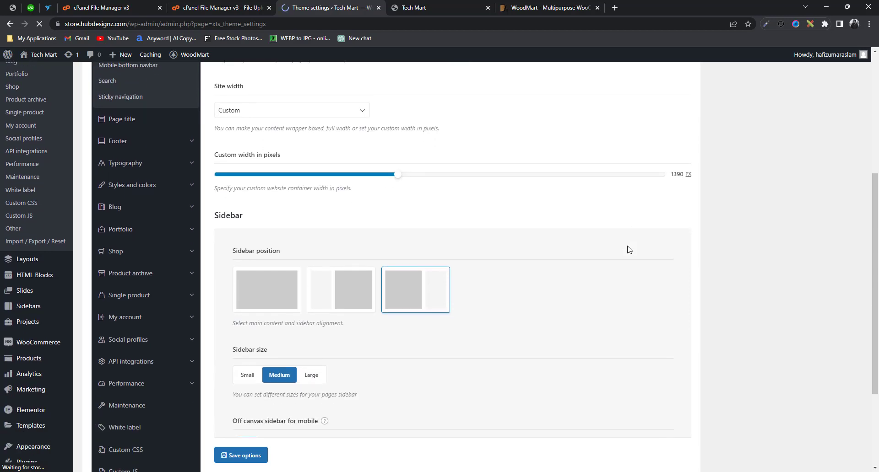
scroll(249, 286, up, 1)
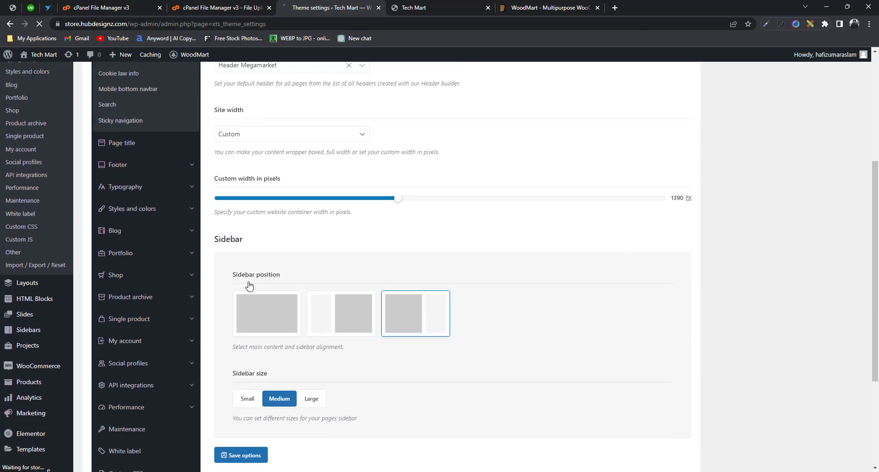
scroll(265, 263, up, 3)
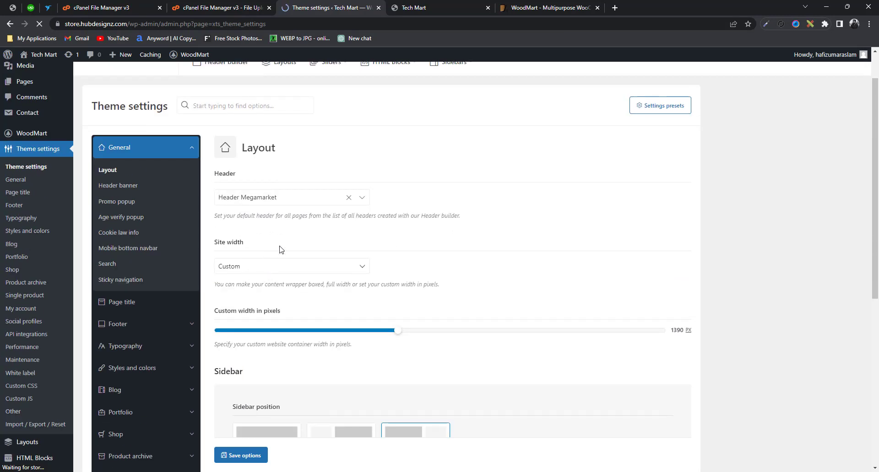
click(359, 267)
click(359, 267)
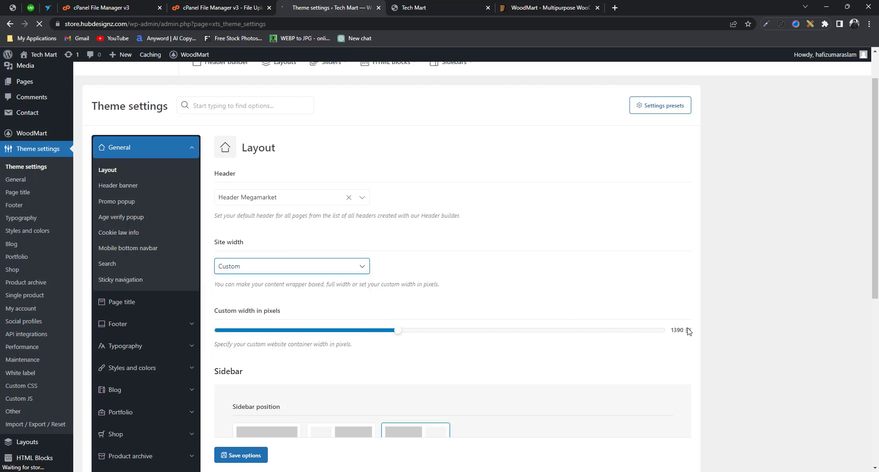
Step: Examine the Sidebar position, size and mobile off-canvas settings, and view the available default Header choices
scroll(557, 345, down, 4)
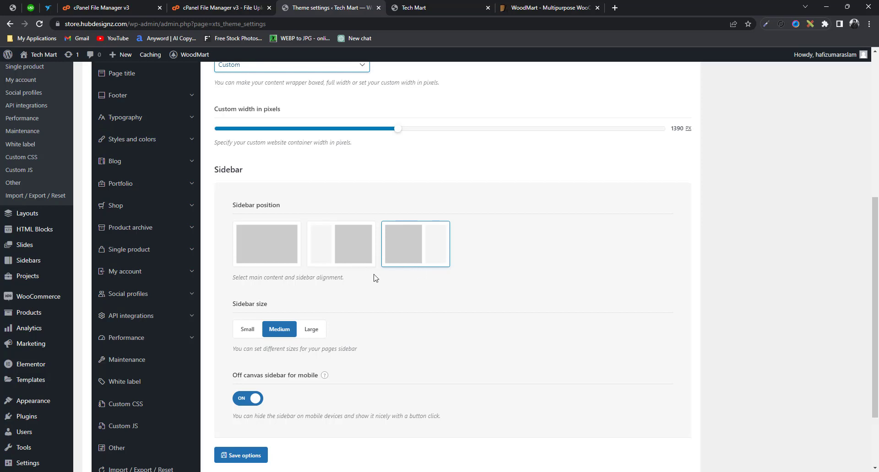
scroll(374, 283, down, 1)
scroll(353, 298, down, 1)
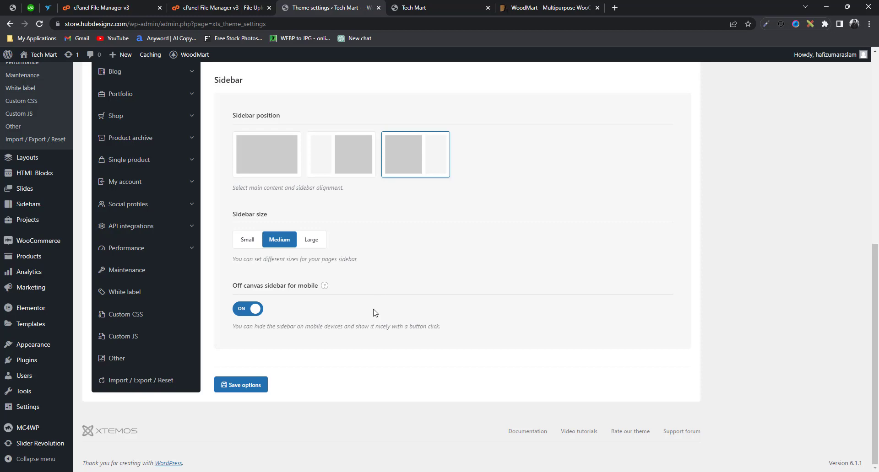
scroll(361, 314, up, 4)
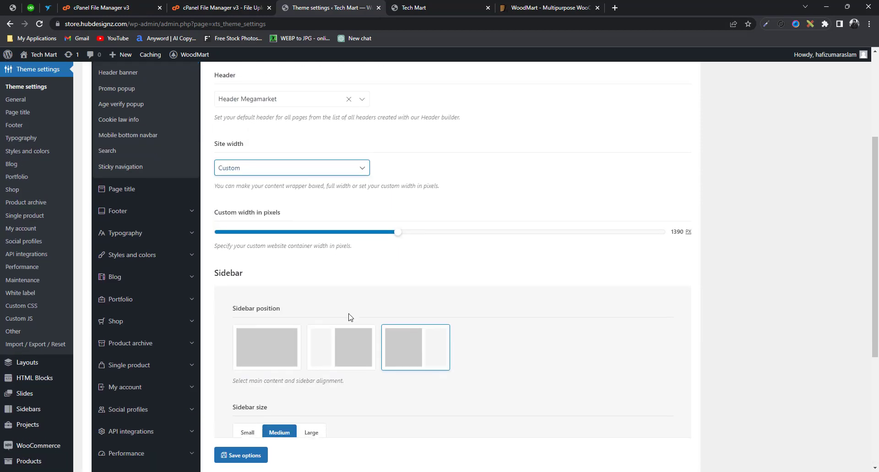
scroll(341, 317, down, 3)
scroll(279, 283, up, 6)
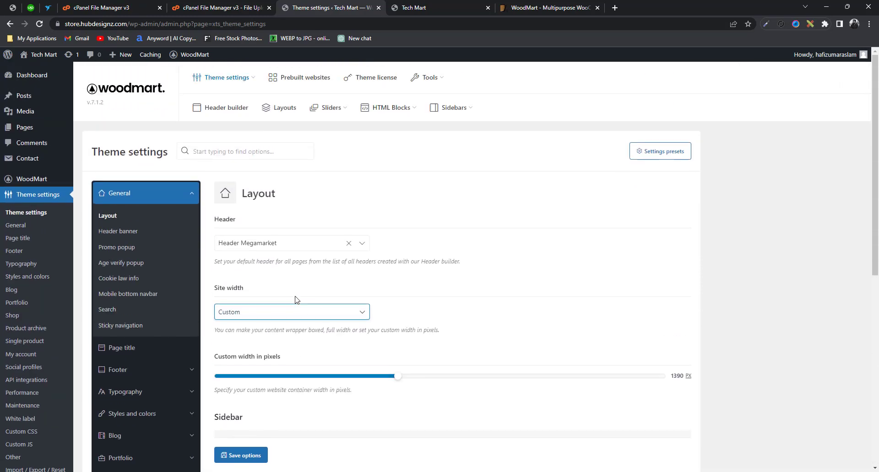
click(363, 249)
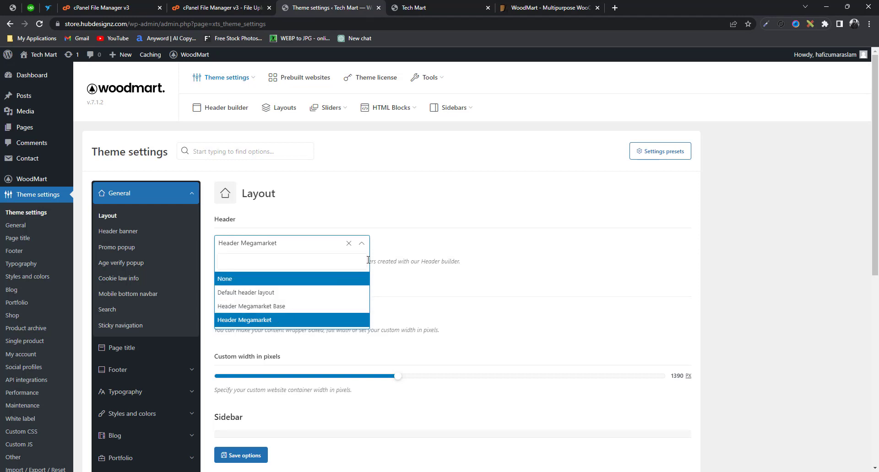
click(361, 244)
Step: Open the Header banner settings, compare them with the storefront's header, and review the content, style and close button options
click(134, 232)
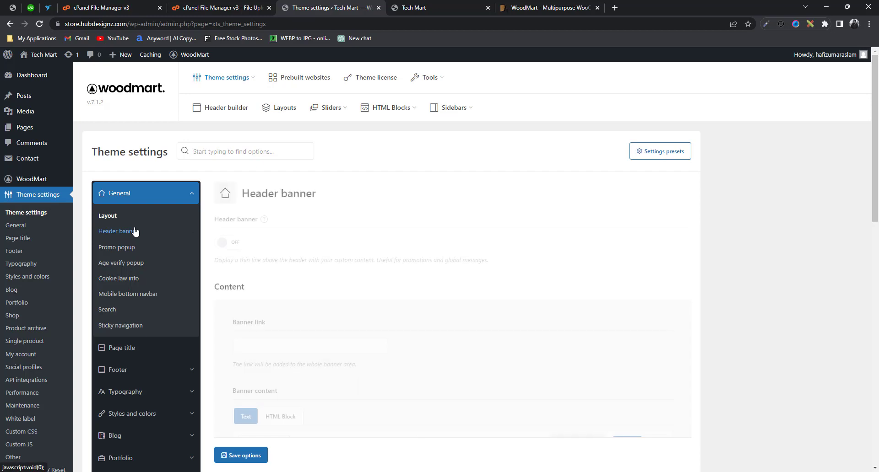
scroll(371, 310, down, 4)
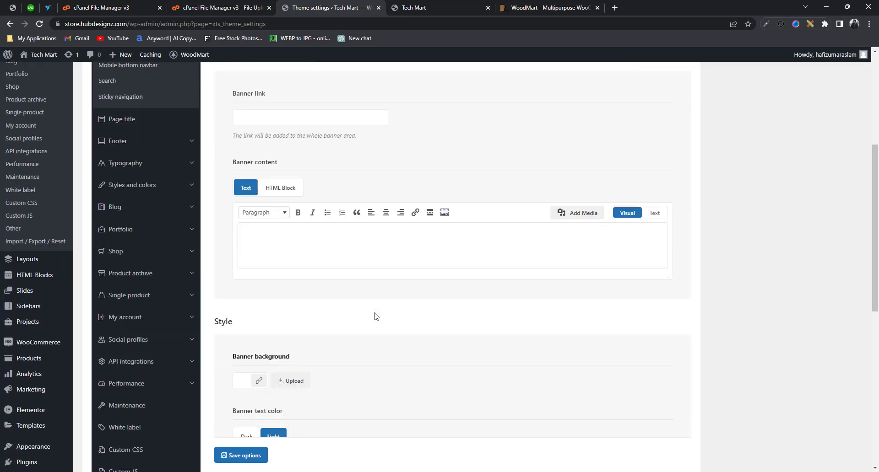
scroll(375, 316, up, 4)
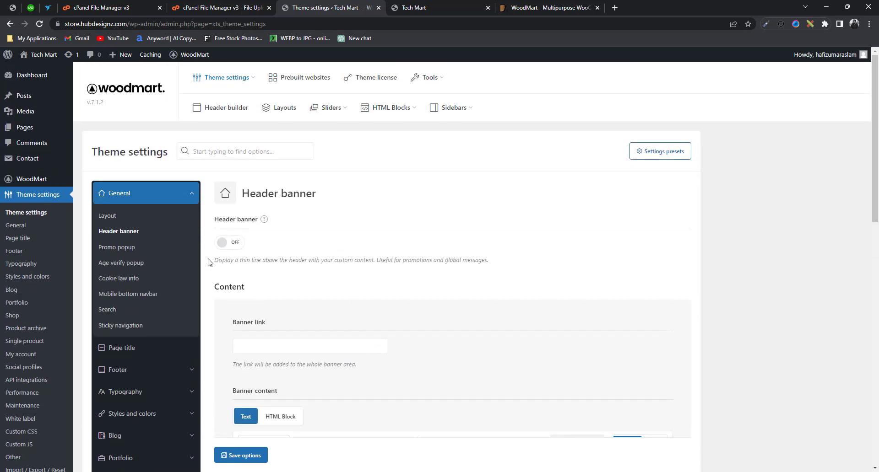
click(416, 6)
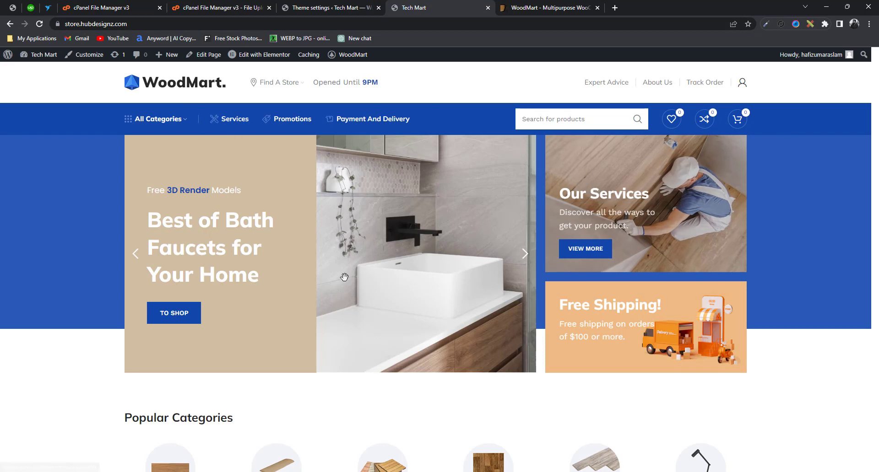
click(330, 7)
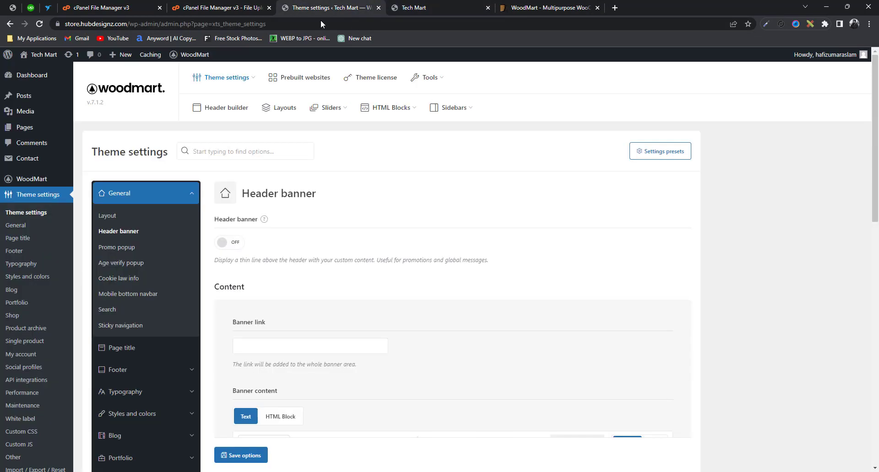
scroll(327, 292, down, 9)
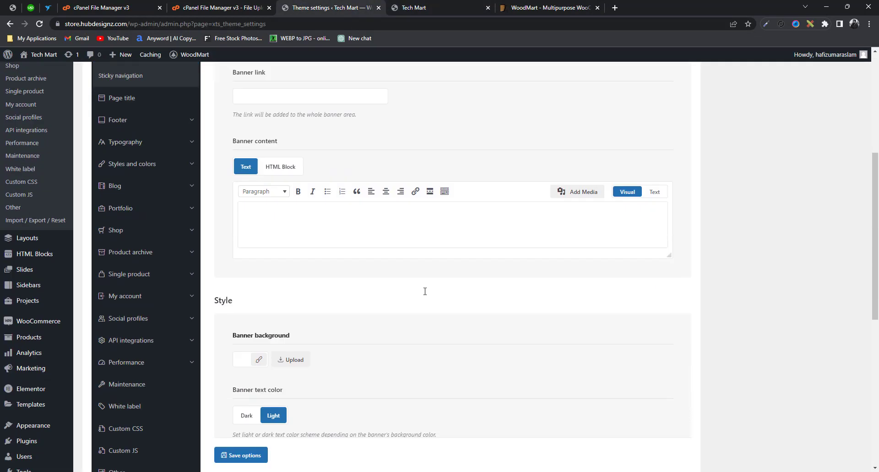
scroll(426, 295, down, 3)
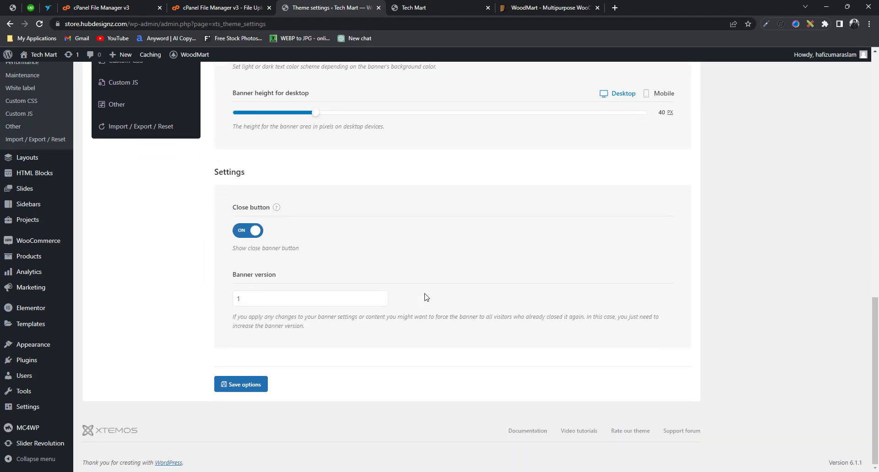
scroll(425, 295, up, 5)
scroll(425, 298, up, 5)
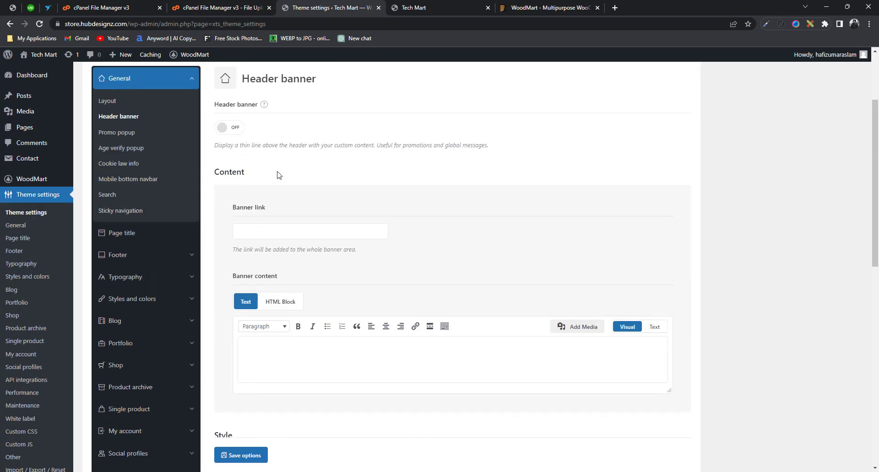
Step: Look through the Promo popup, Age verify popup, Mobile bottom navbar, Search and Sticky navigation settings
click(140, 135)
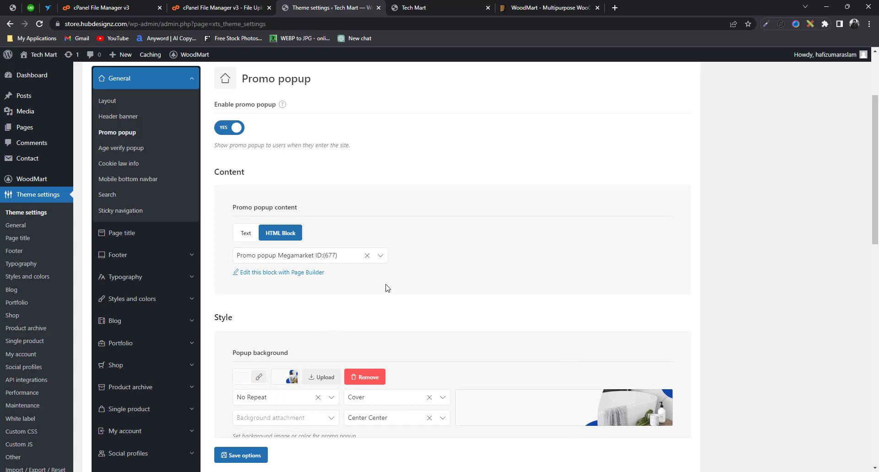
click(140, 155)
scroll(138, 173, down, 1)
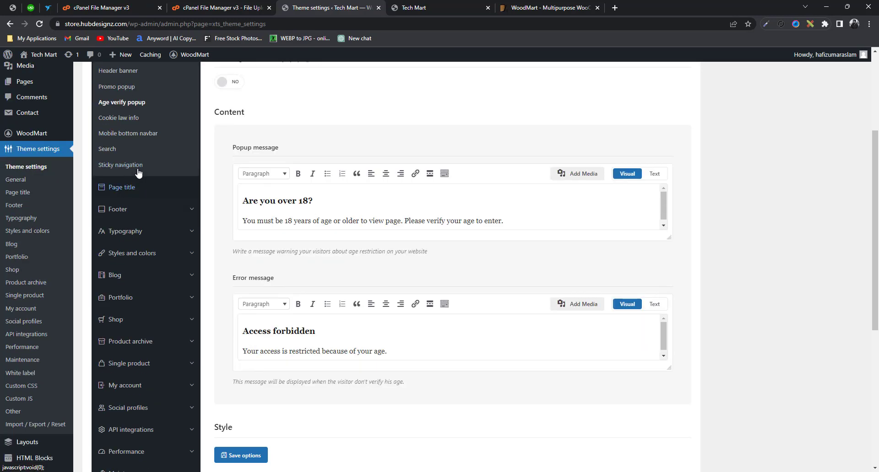
click(135, 136)
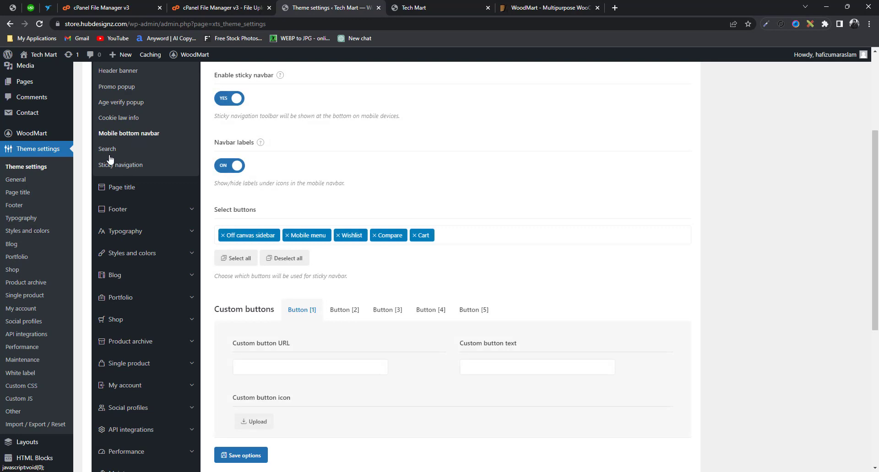
click(112, 150)
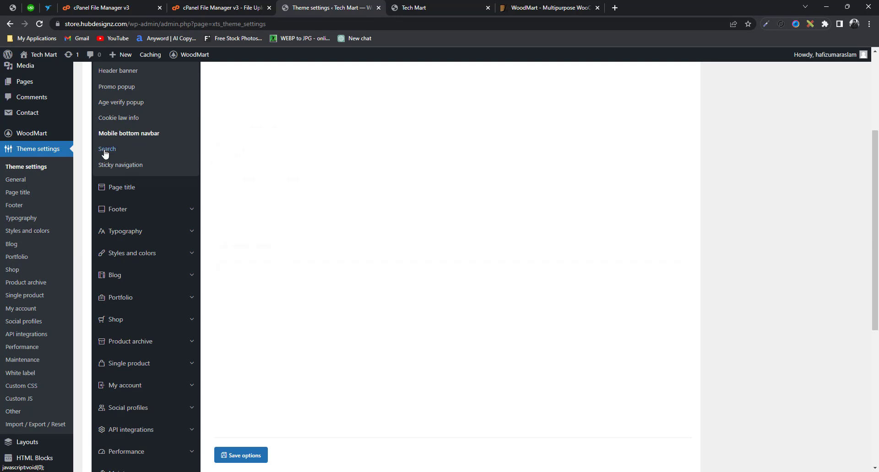
click(139, 167)
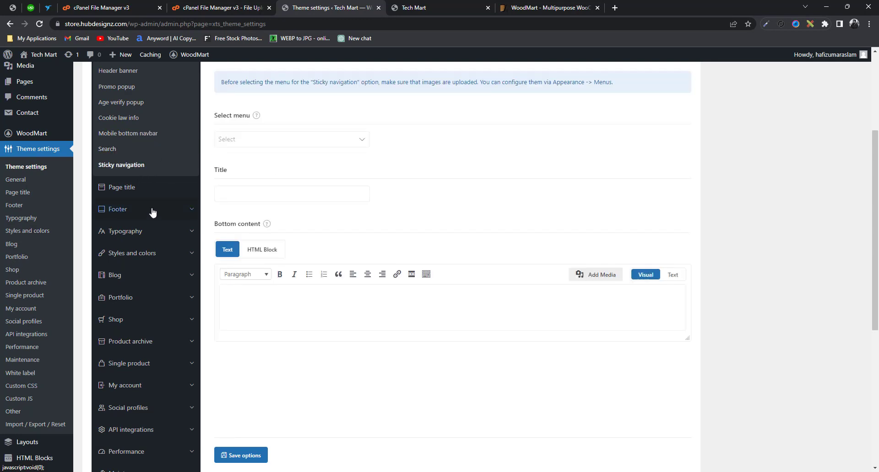
Step: View the Page title style settings and the Footer content and style settings
click(143, 189)
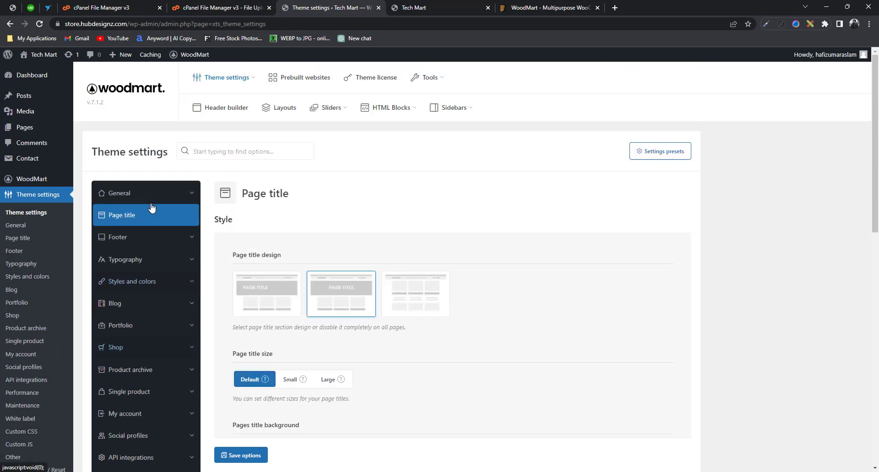
scroll(339, 315, down, 2)
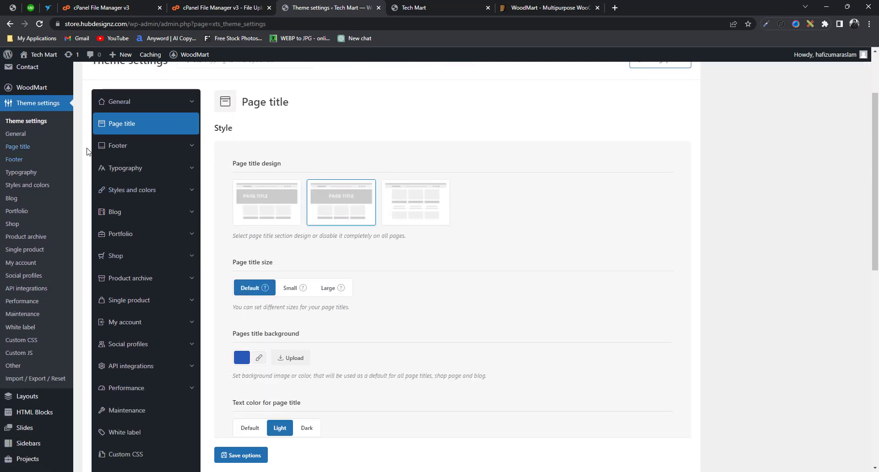
click(114, 146)
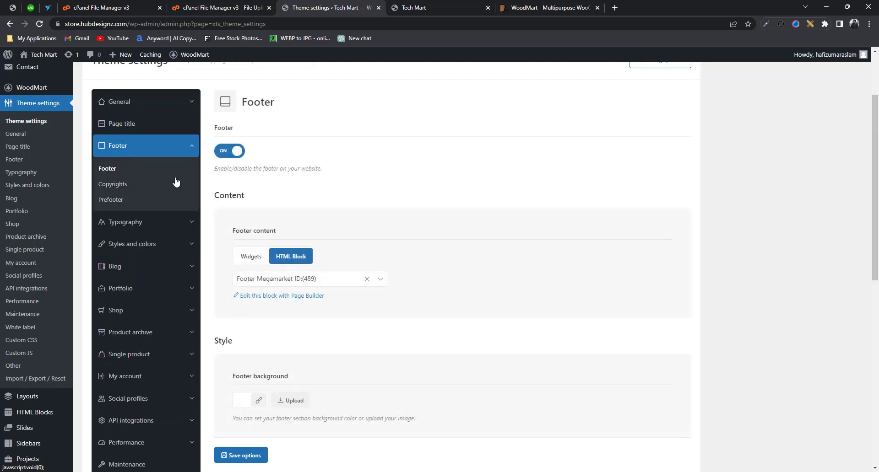
scroll(406, 265, down, 5)
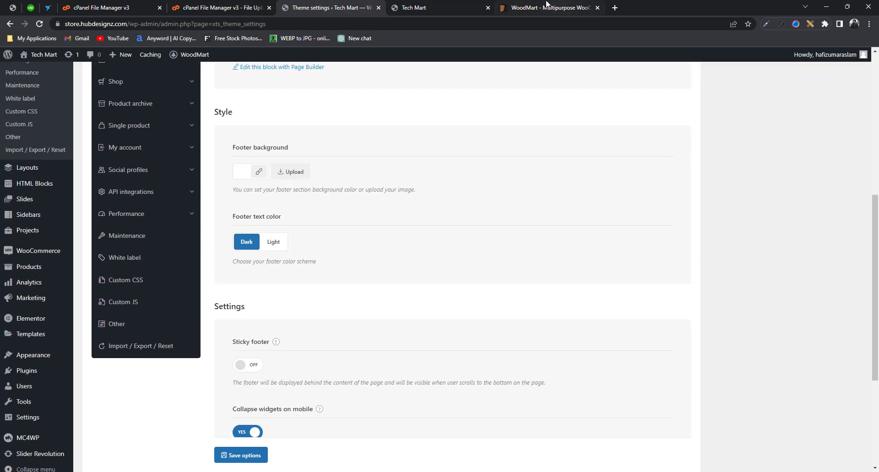
Step: View the footer of the Tech Mart storefront, and return to the Footer settings to review them through the Scroll to top button
click(444, 6)
scroll(404, 270, down, 20)
scroll(405, 277, down, 20)
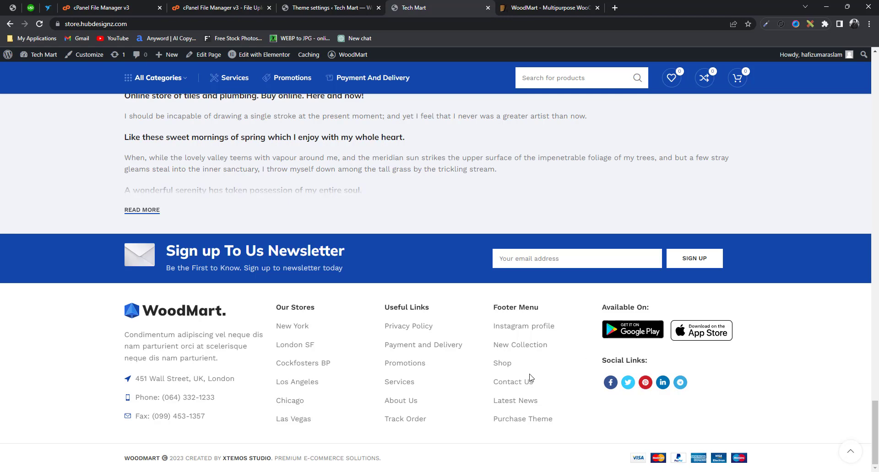
click(341, 8)
scroll(289, 250, up, 3)
scroll(289, 249, up, 4)
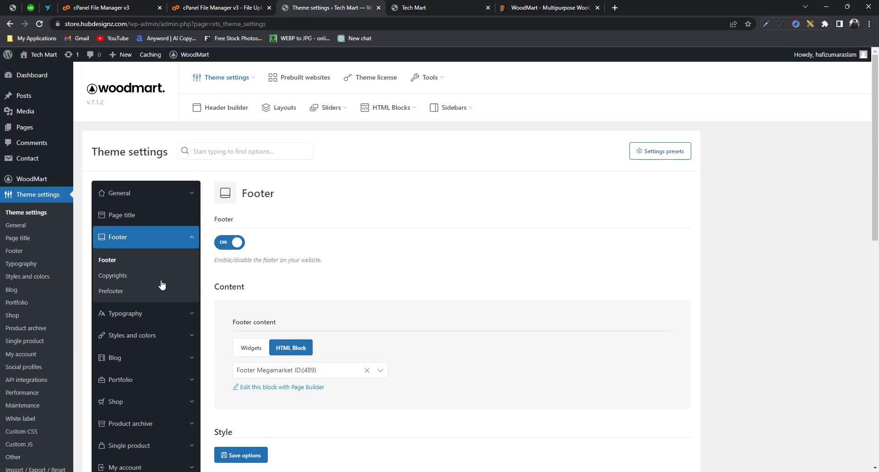
scroll(349, 330, down, 9)
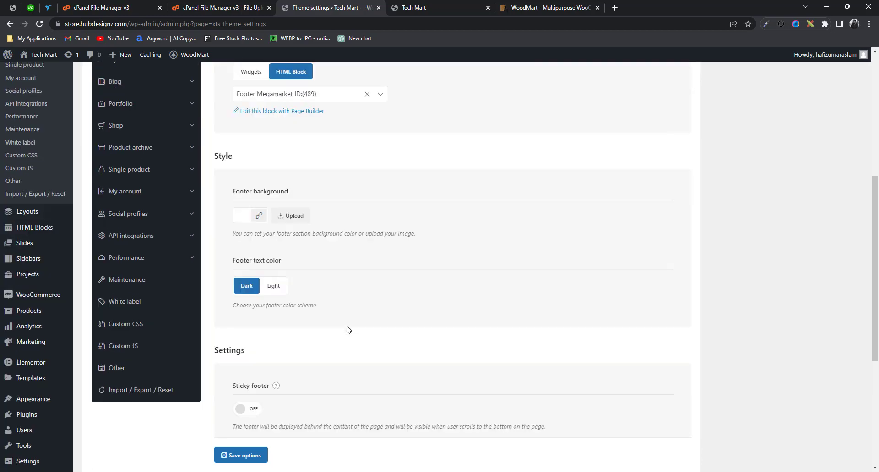
scroll(349, 330, down, 3)
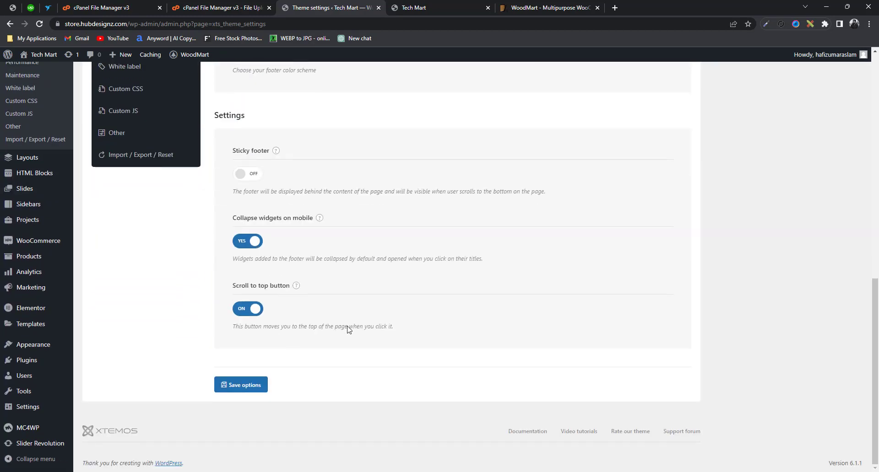
Step: Open the footer's Copyrights settings and compare the copyrights text with the line in the Tech Mart storefront's footer
scroll(294, 273, up, 8)
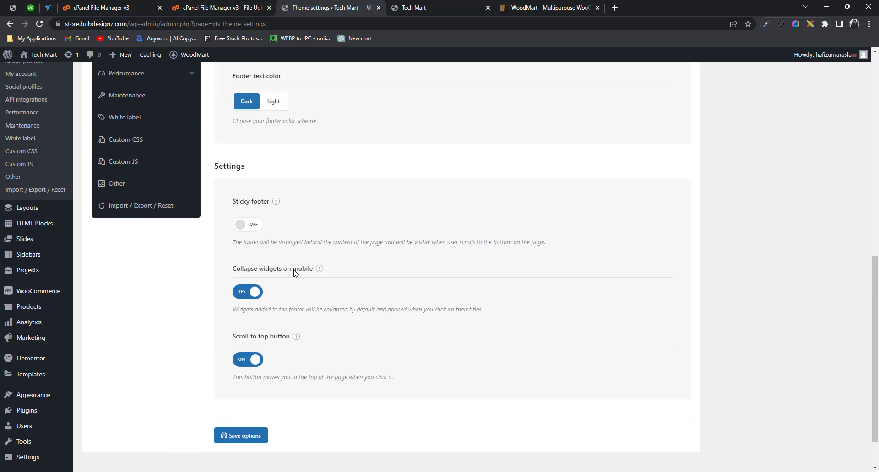
click(153, 132)
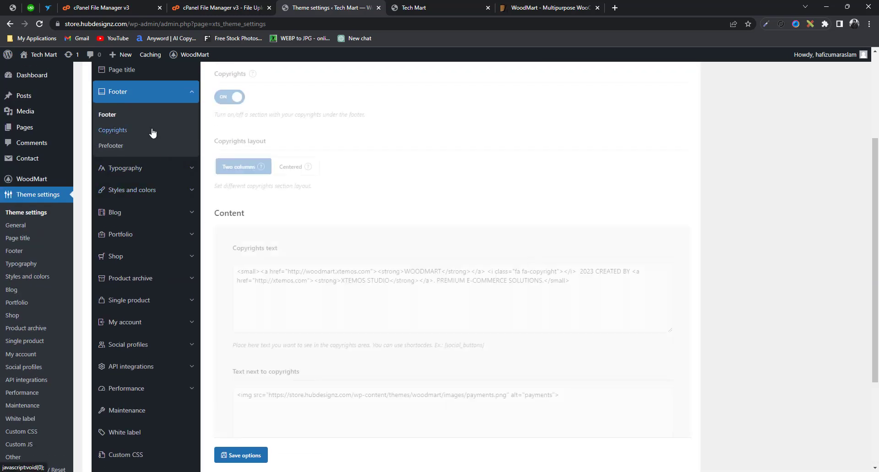
drag(577, 286, 236, 270)
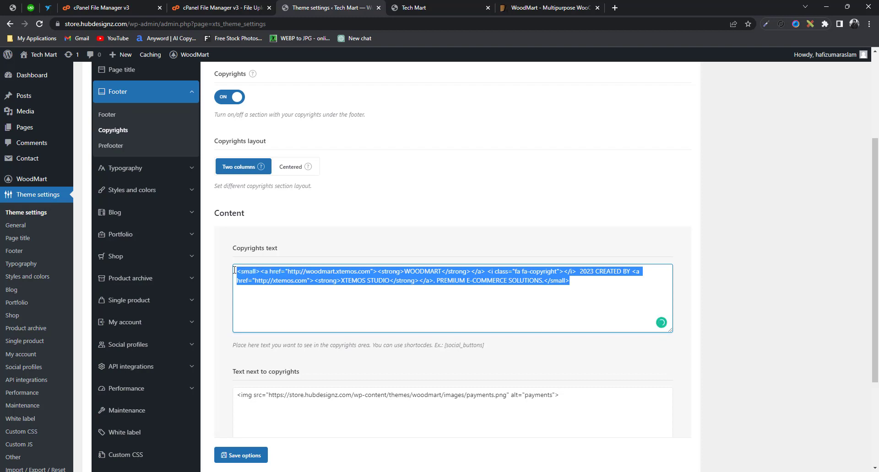
click(454, 5)
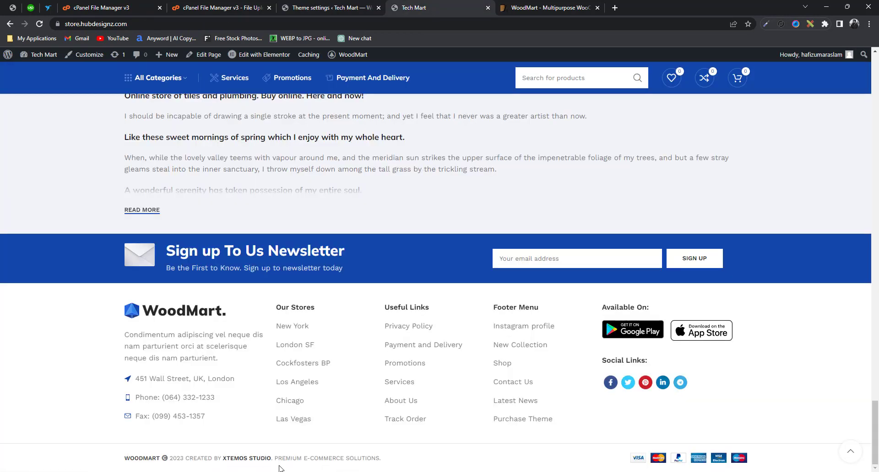
click(350, 3)
click(472, 282)
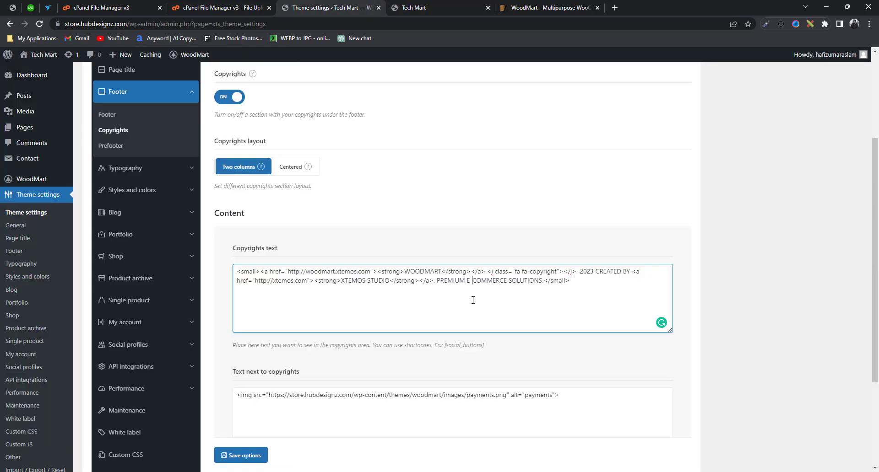
Step: Review the Text next to copyrights setting against the payment icons in the storefront's footer, and return to the theme settings
scroll(422, 296, down, 5)
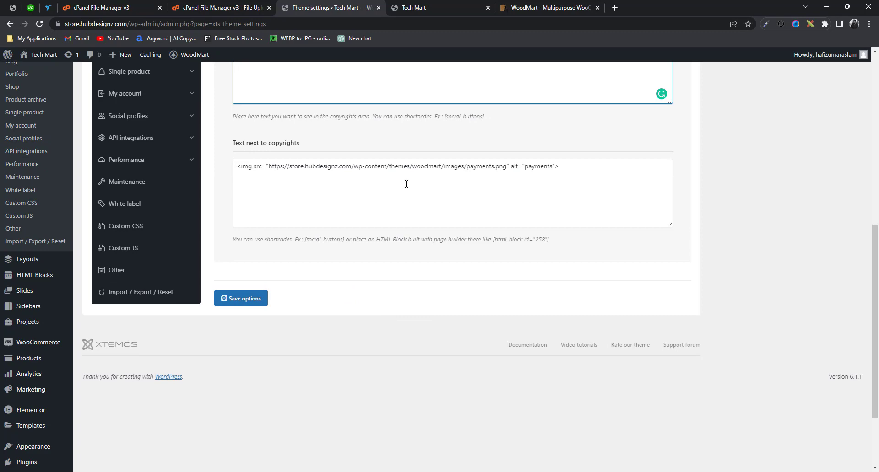
click(460, 3)
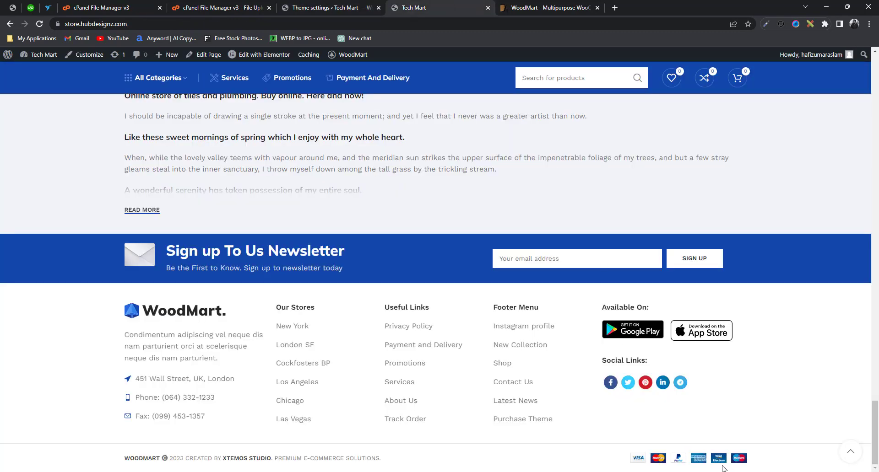
click(324, 9)
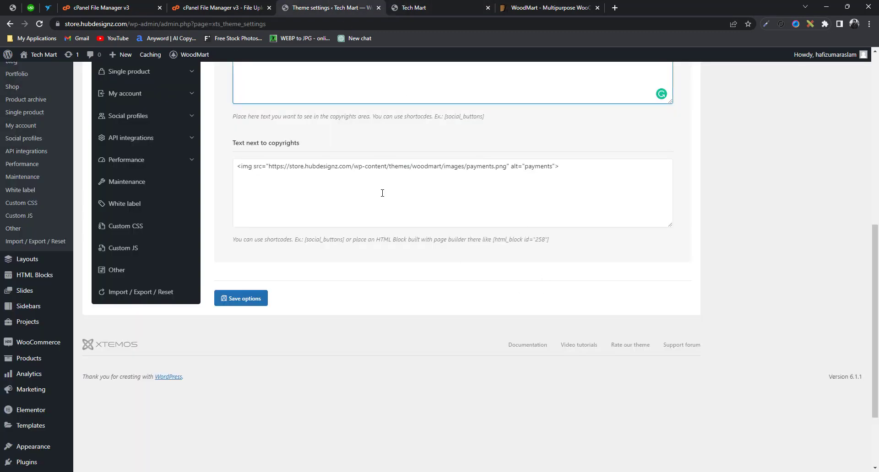
Step: Open the Prefooter settings, check the area above the footer on the storefront, and return to the theme settings
scroll(383, 193, up, 5)
click(141, 152)
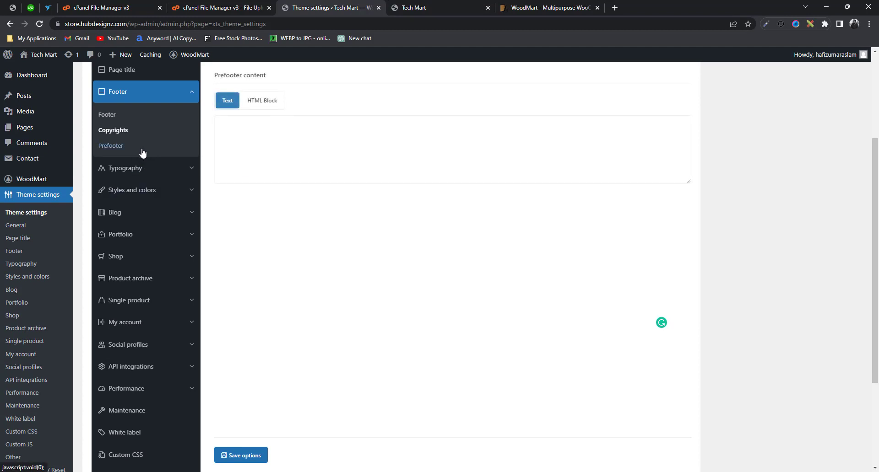
scroll(306, 230, down, 8)
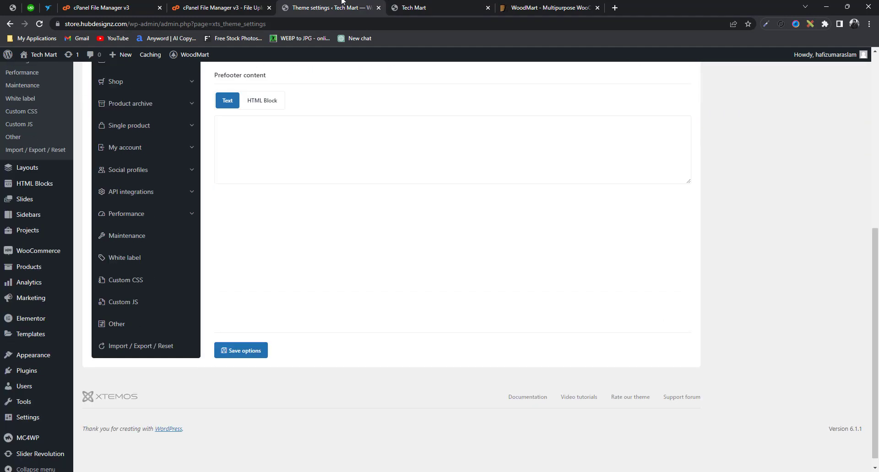
click(415, 7)
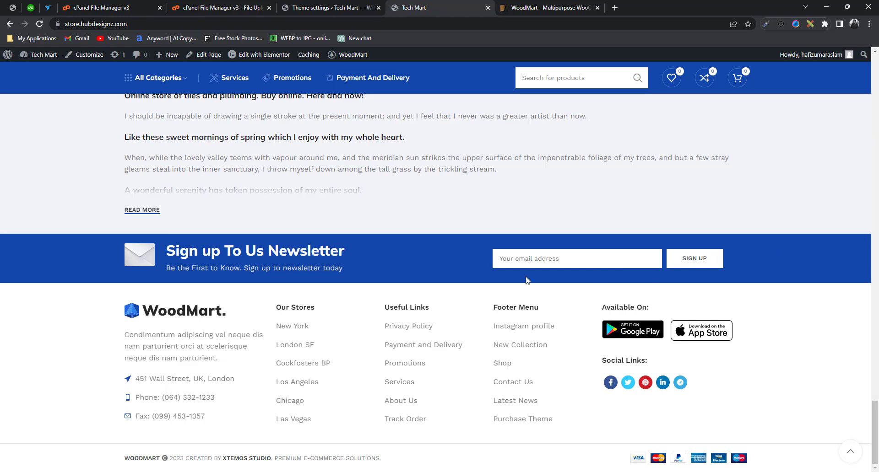
scroll(439, 229, up, 5)
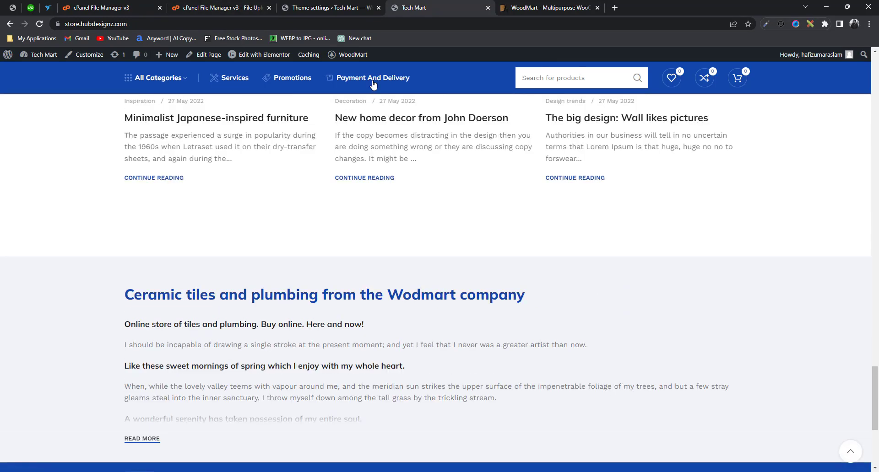
click(325, 8)
Step: Open the Basic typography settings and review the text, title, entities names, secondary, widget titles and header fonts
scroll(212, 320, up, 4)
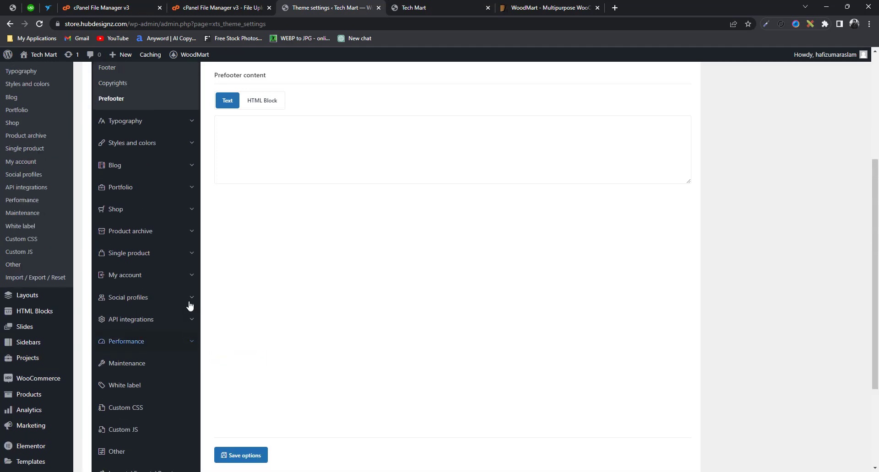
click(120, 180)
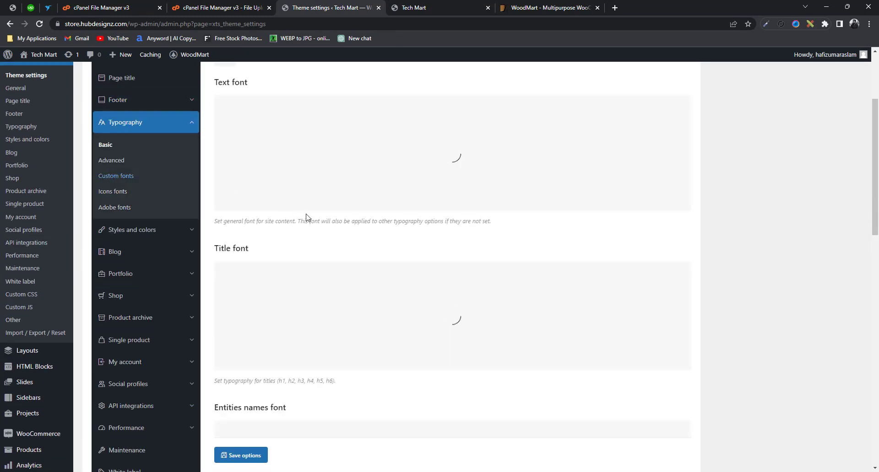
scroll(306, 219, up, 3)
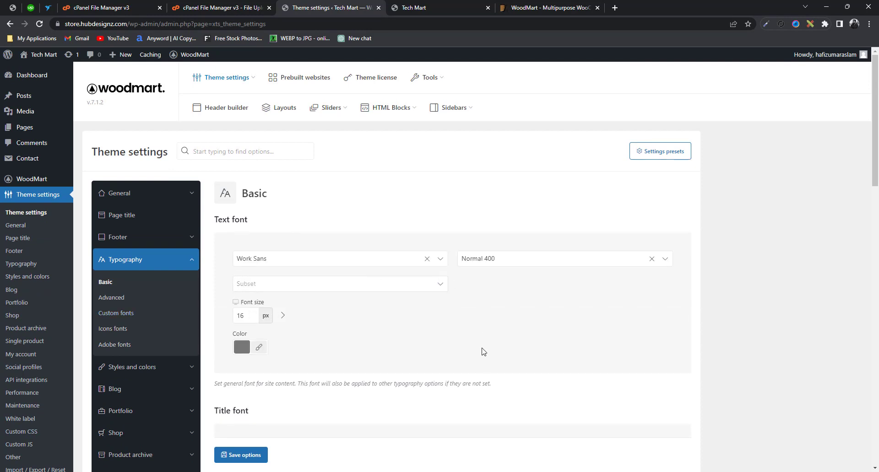
scroll(483, 351, down, 4)
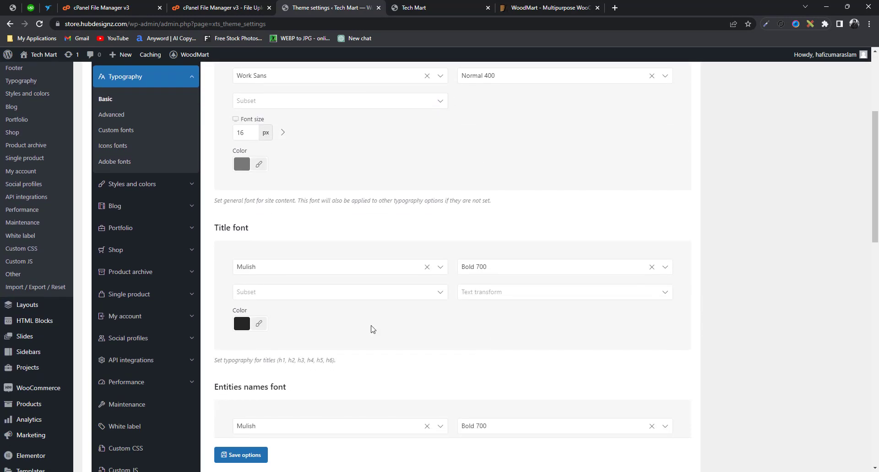
scroll(373, 328, up, 4)
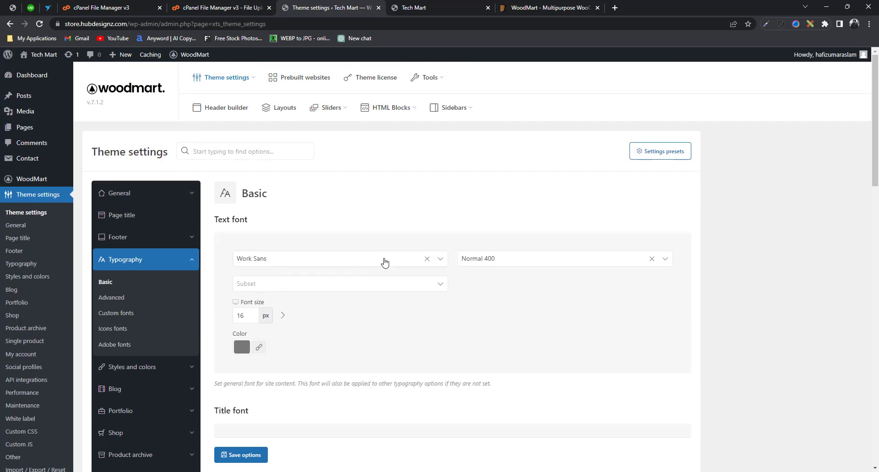
scroll(492, 282, down, 5)
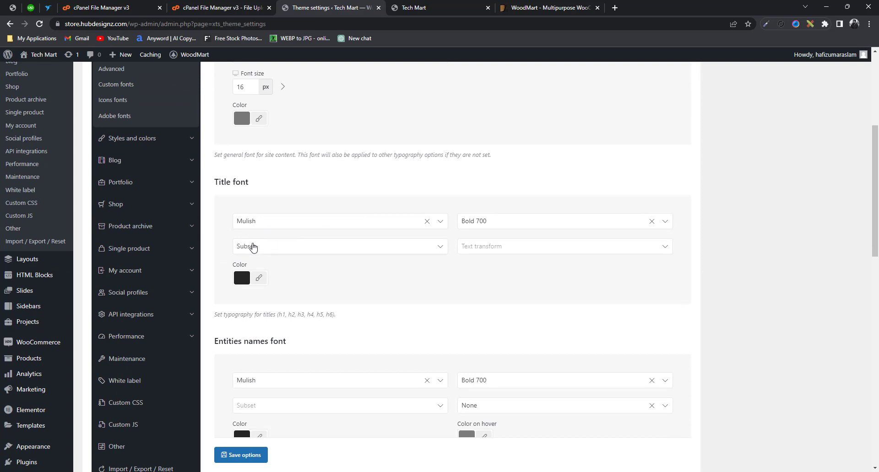
scroll(253, 248, down, 6)
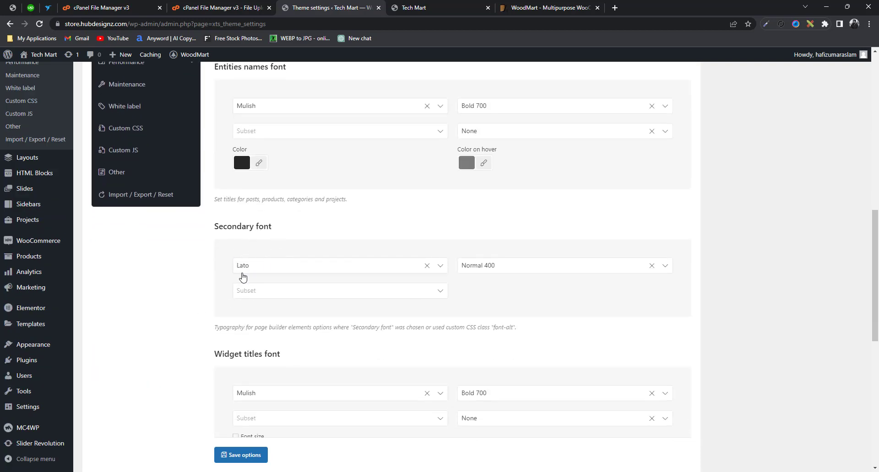
scroll(243, 277, down, 5)
scroll(380, 345, down, 4)
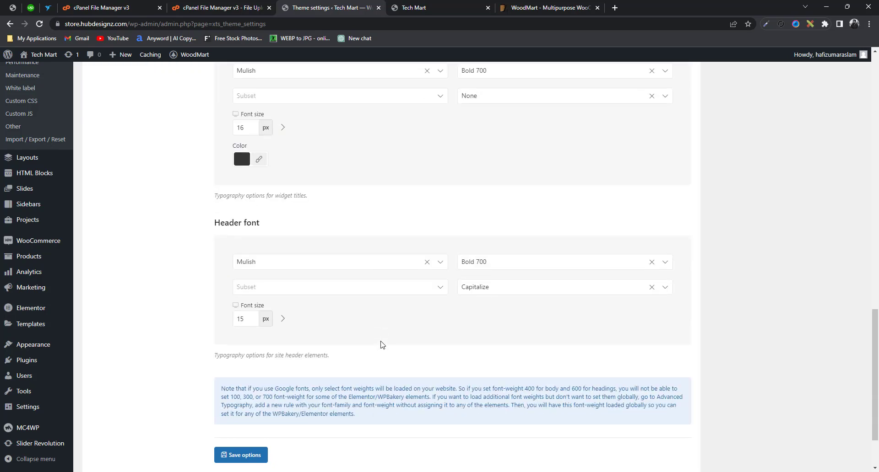
Step: Open the Styles and colors settings and review the rounding and dark theme options
scroll(457, 373, up, 15)
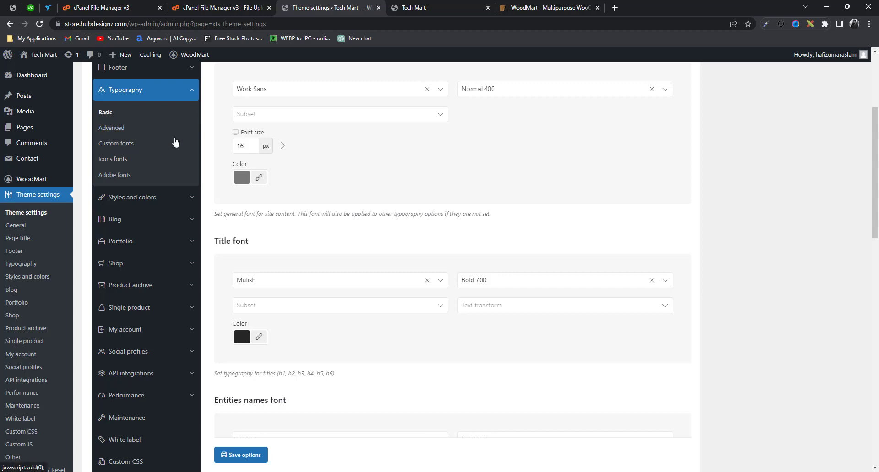
click(147, 201)
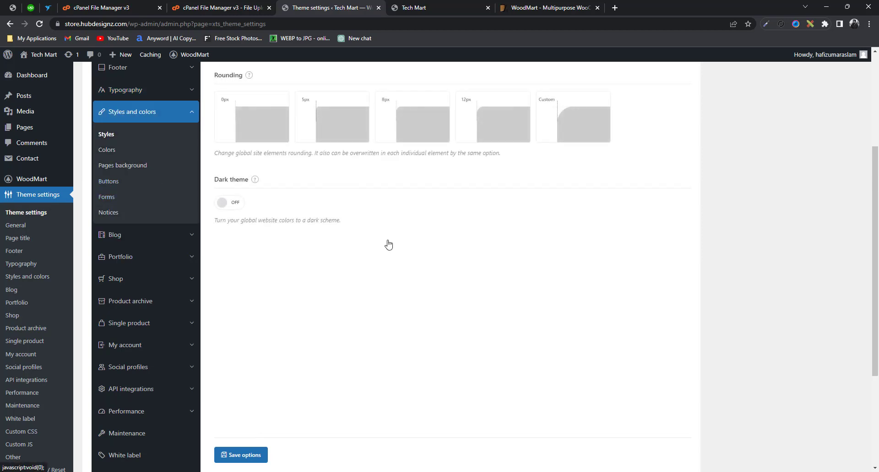
scroll(394, 200, up, 2)
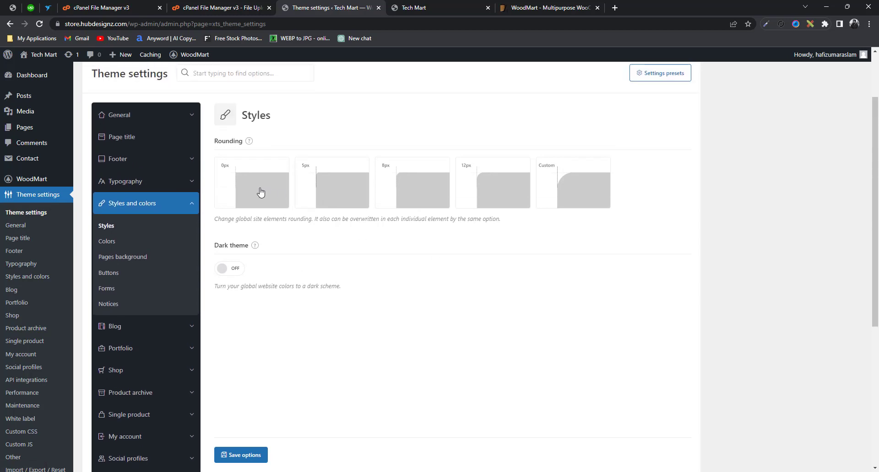
scroll(373, 227, down, 2)
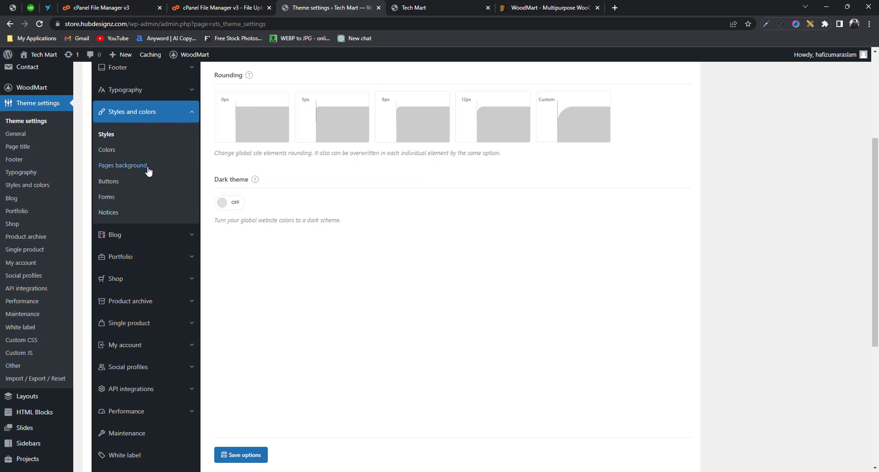
Step: View the Blog layout and sidebar size settings, and open the Portfolio settings
click(153, 239)
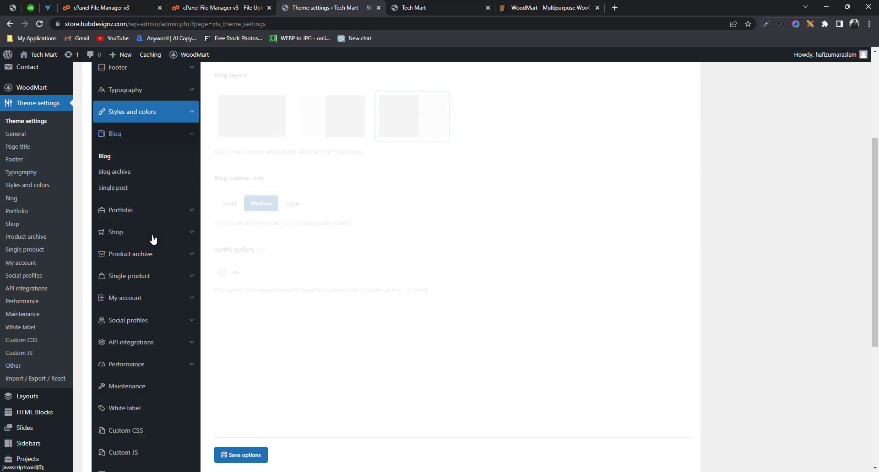
scroll(364, 265, up, 2)
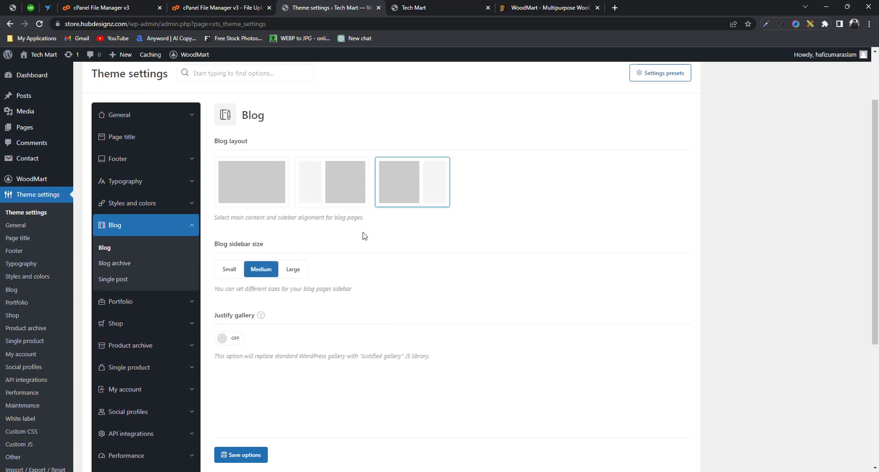
scroll(403, 246, up, 1)
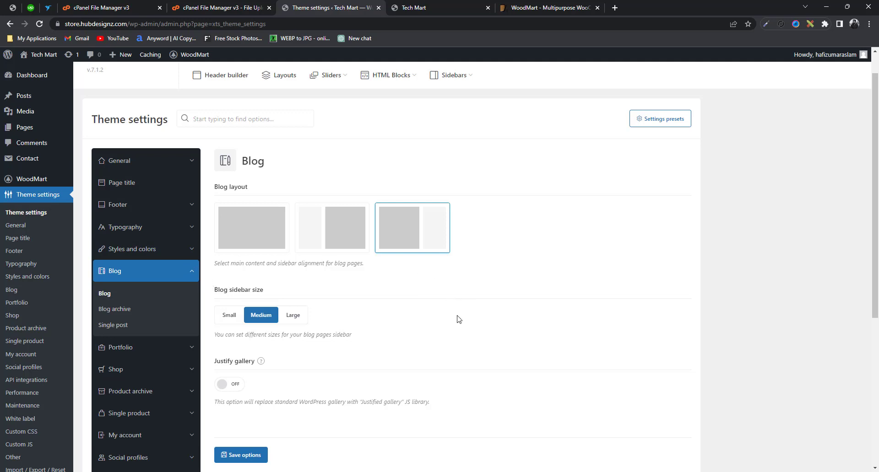
scroll(458, 318, down, 2)
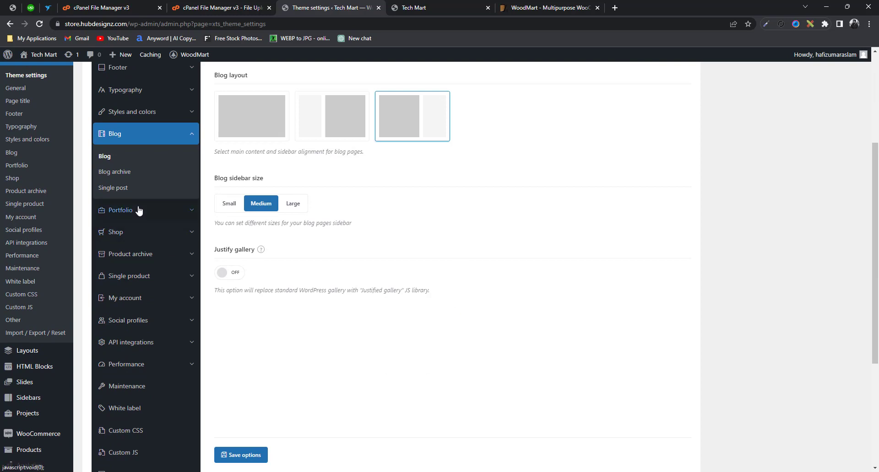
click(139, 210)
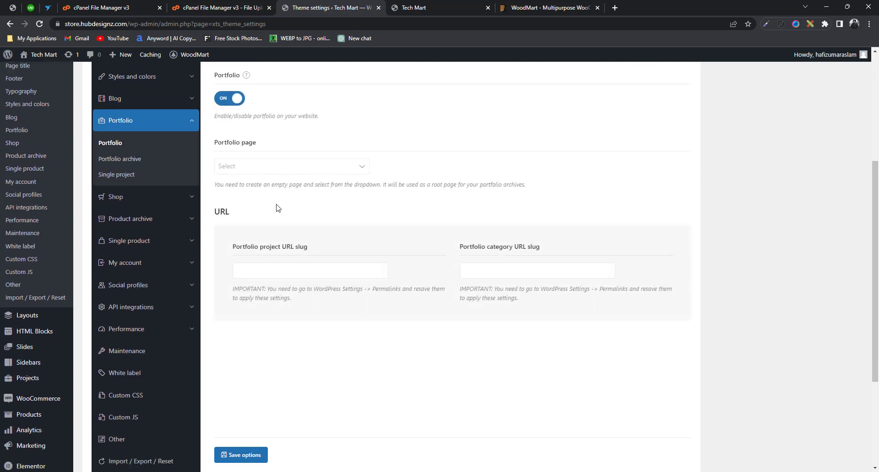
Step: Open the Shop settings and review the shopping cart widget, SKU, catalog mode and size guides options
scroll(139, 163, down, 2)
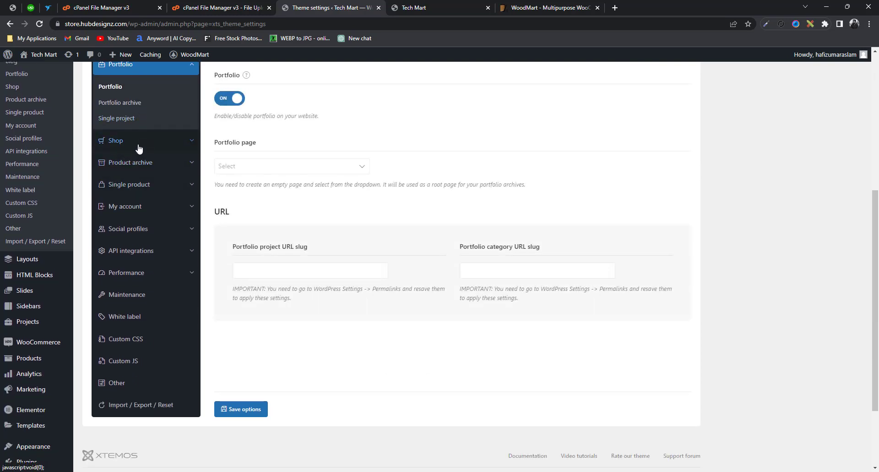
click(139, 148)
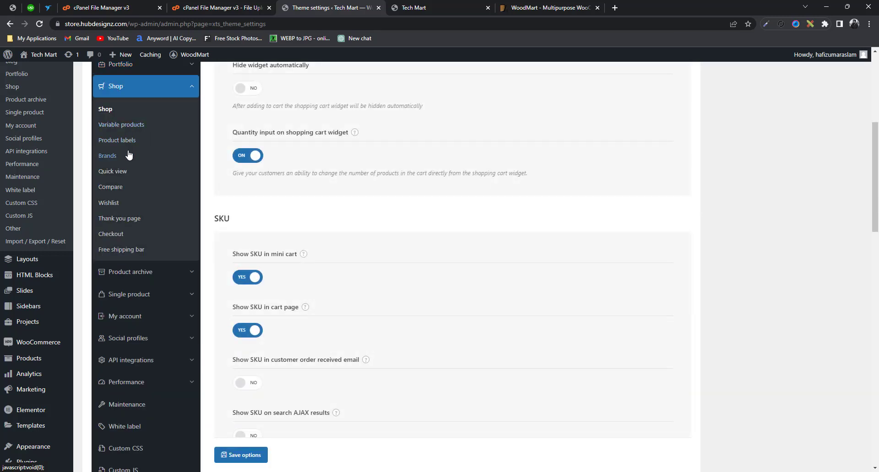
scroll(295, 253, down, 4)
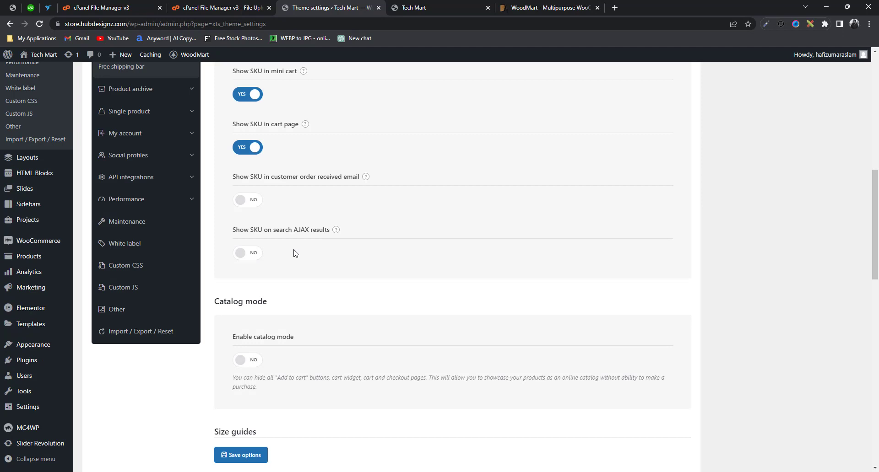
scroll(295, 253, up, 2)
scroll(295, 253, down, 3)
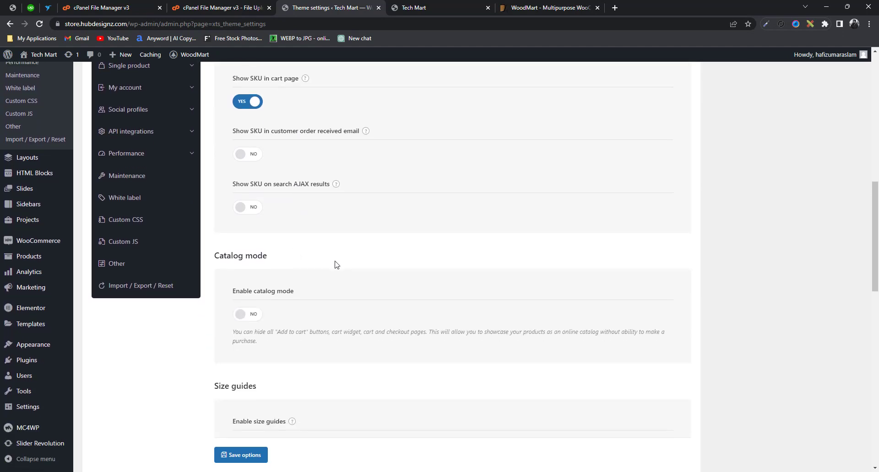
scroll(353, 268, down, 4)
scroll(354, 269, up, 2)
Step: Open the Shop section's Quick view settings to view the layout and width options
scroll(220, 256, up, 9)
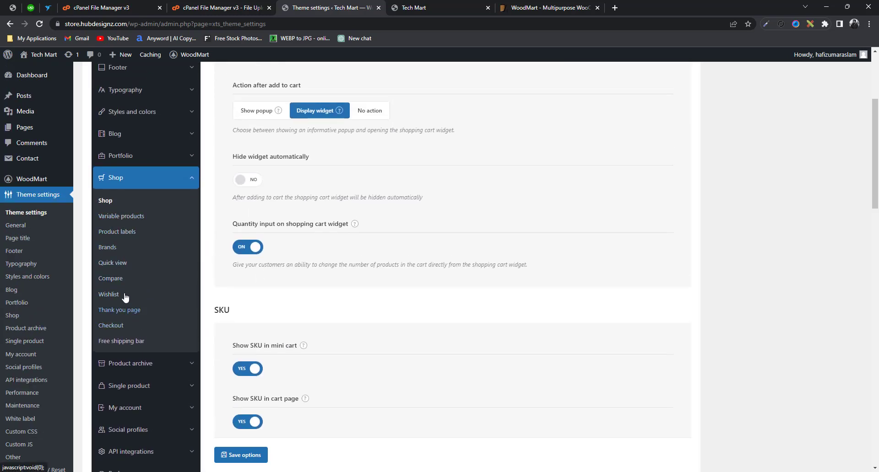
click(126, 273)
click(122, 261)
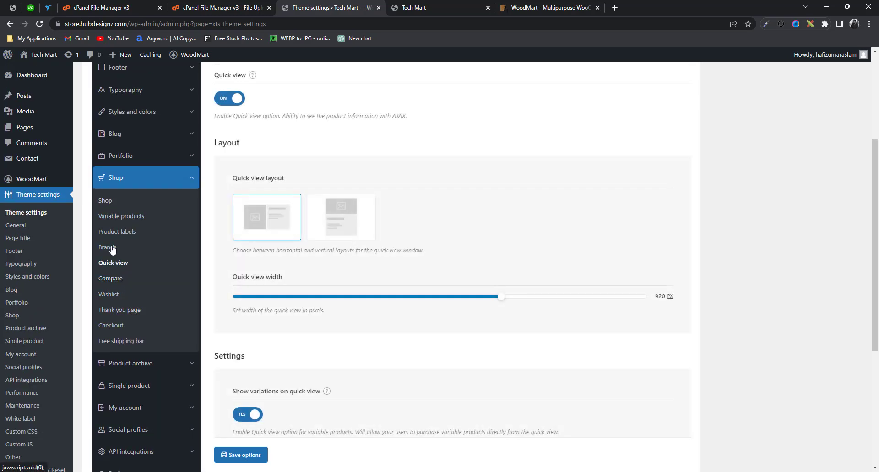
Step: Open the Shop section's Brands settings and the Product labels settings, reviewing the Sale, New and Hot label options
click(114, 248)
click(132, 236)
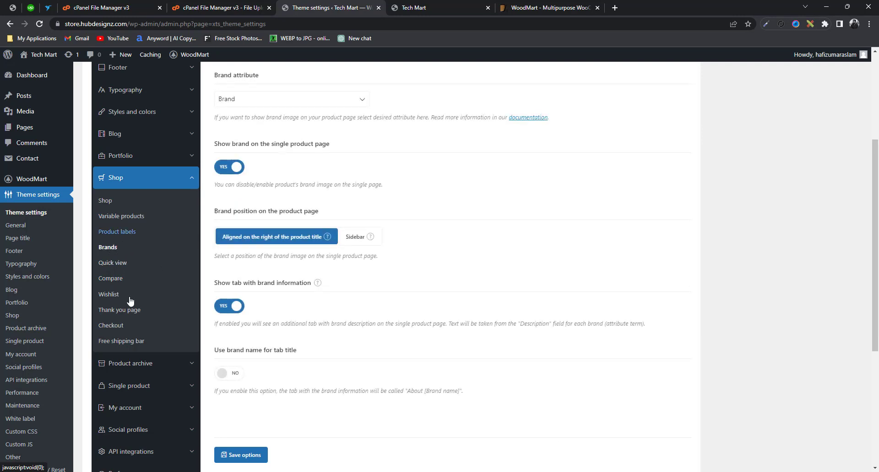
scroll(135, 312, down, 3)
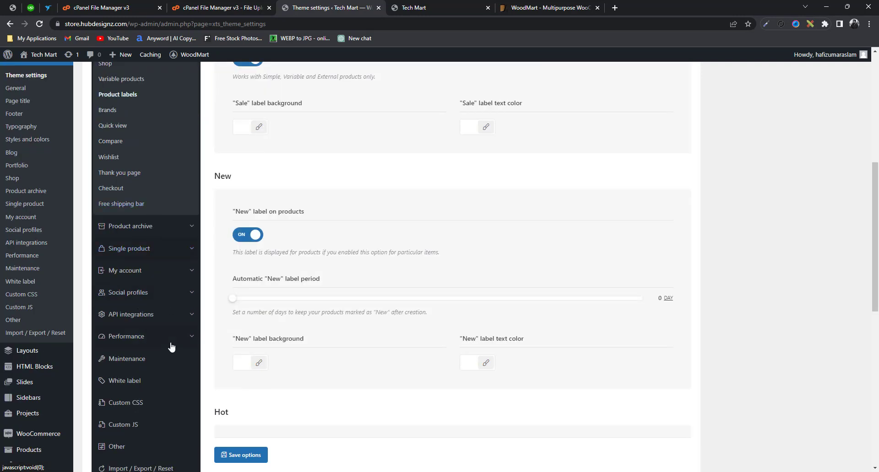
scroll(172, 341, down, 3)
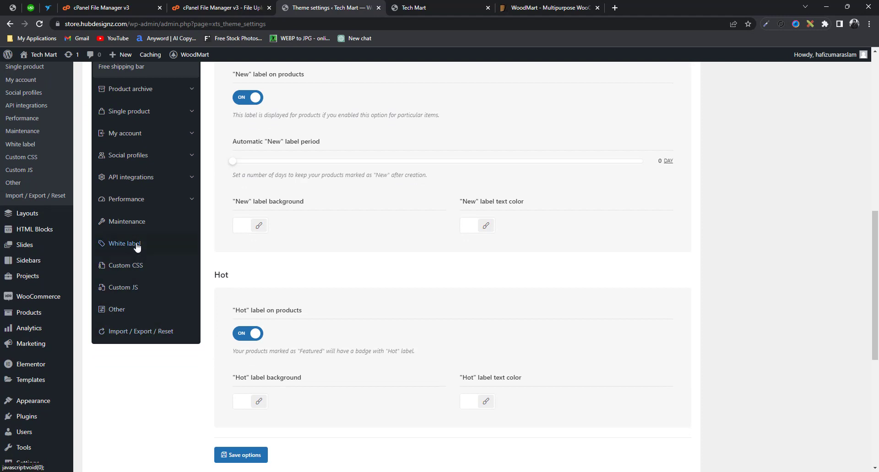
Step: Open the My account settings and review the login page tabs, registration text and login text options under Login / Register
scroll(142, 246, up, 3)
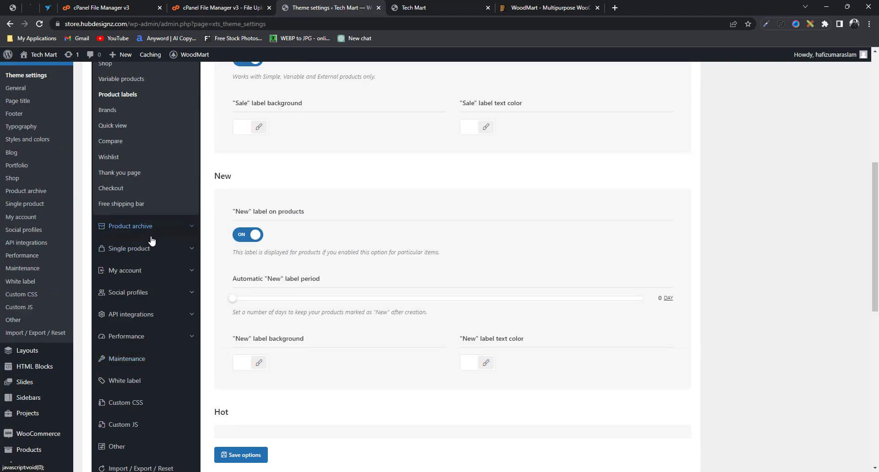
click(143, 275)
scroll(444, 256, up, 1)
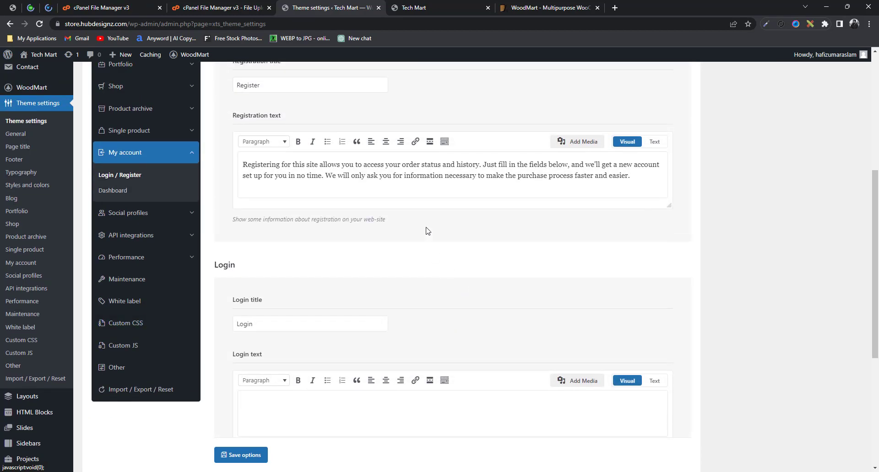
scroll(449, 261, up, 3)
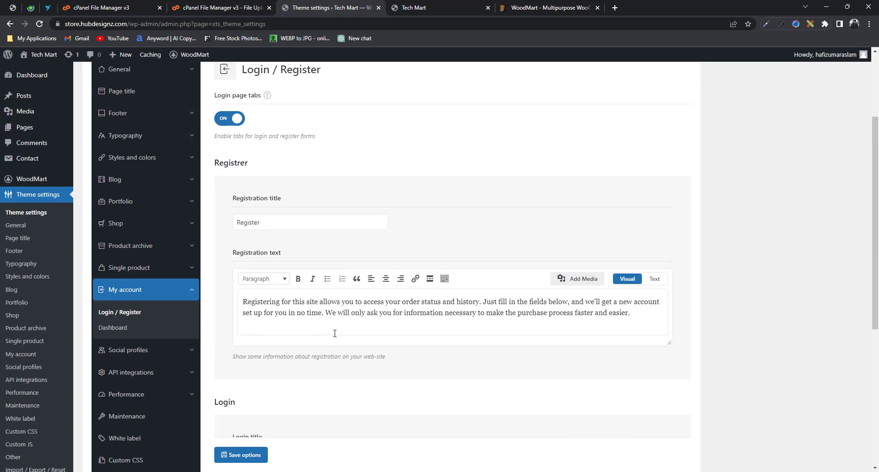
scroll(495, 336, down, 5)
scroll(490, 337, up, 5)
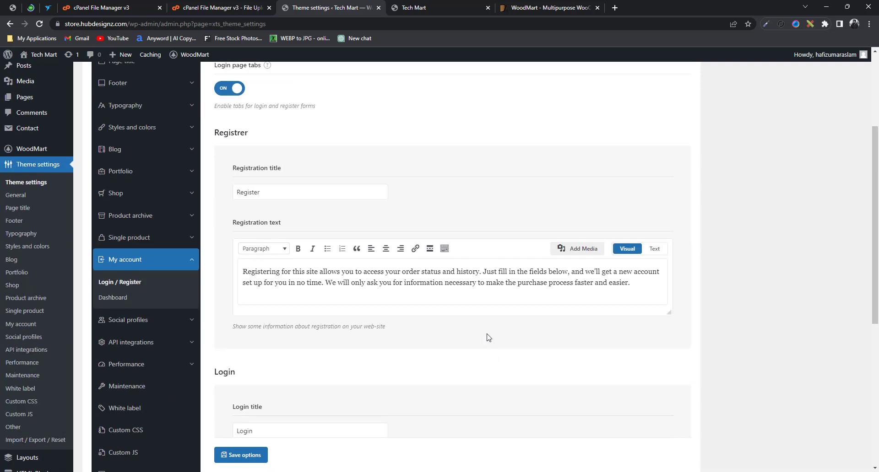
Step: Open the Social profiles settings and enable sticky social links
scroll(149, 329, down, 2)
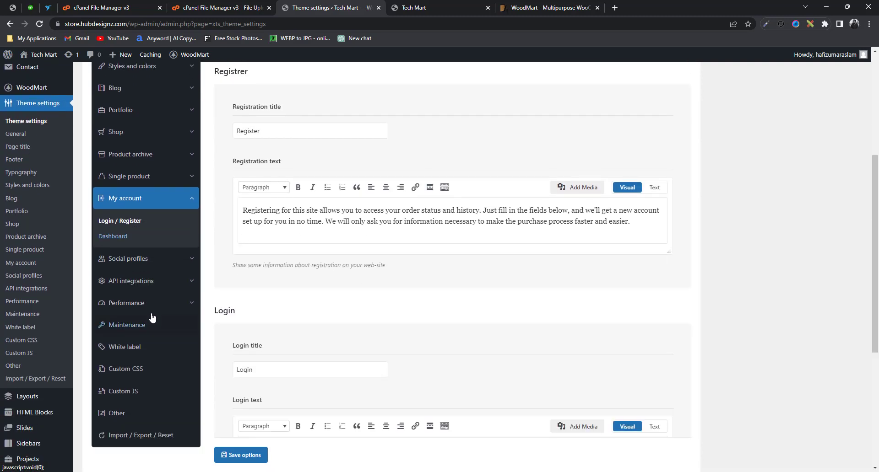
click(139, 265)
scroll(255, 261, up, 2)
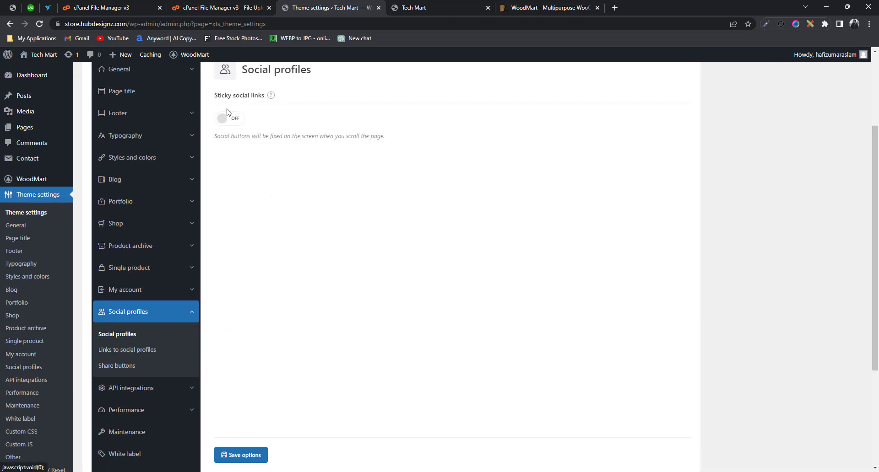
click(234, 126)
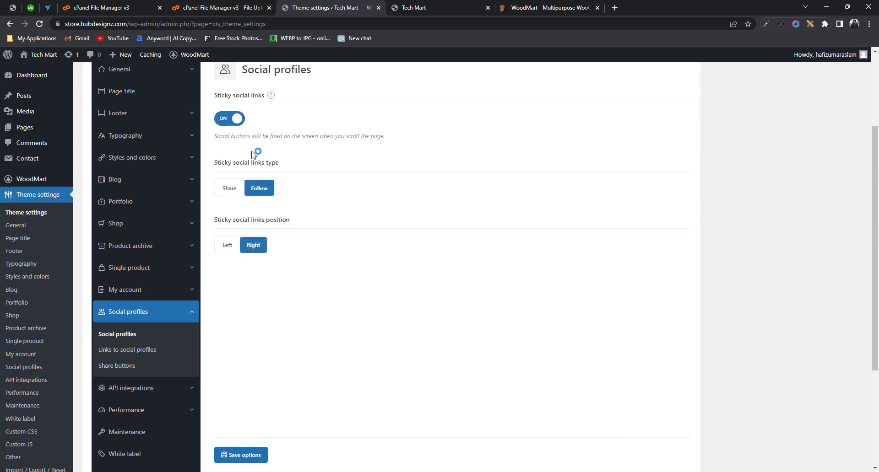
Step: Open the API integrations settings and view the Instagram account connection option
scroll(241, 274, down, 3)
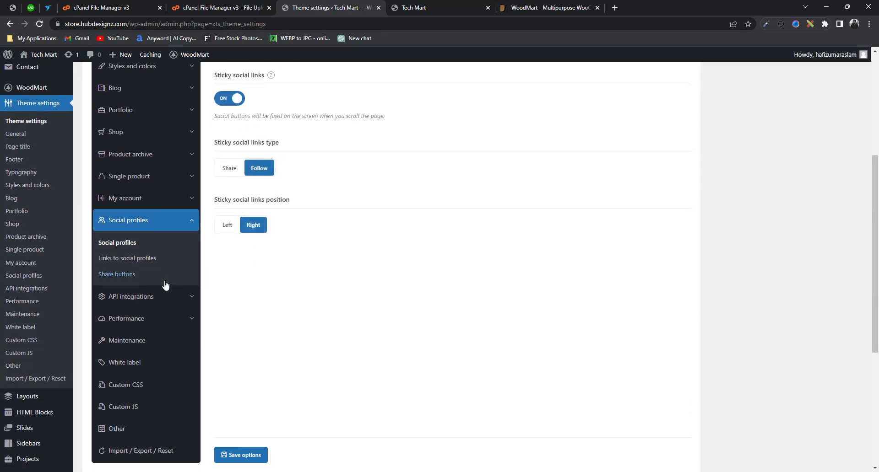
scroll(160, 287, down, 2)
click(137, 158)
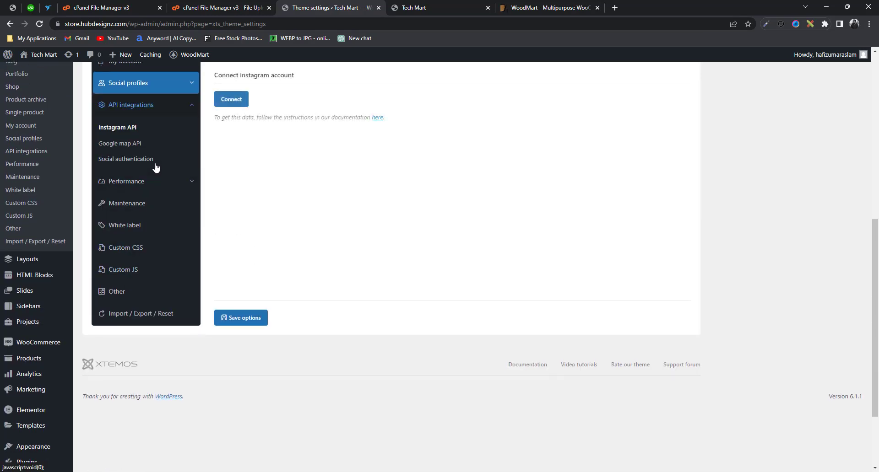
scroll(206, 241, up, 5)
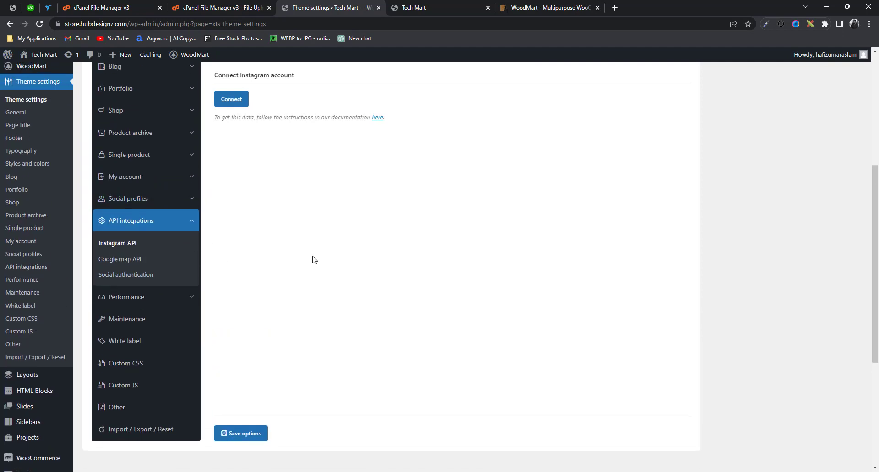
scroll(293, 197, up, 2)
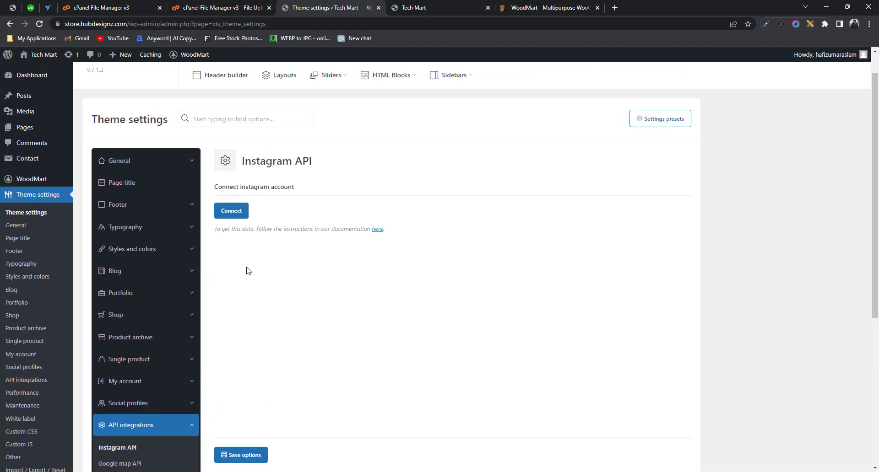
scroll(248, 263, down, 2)
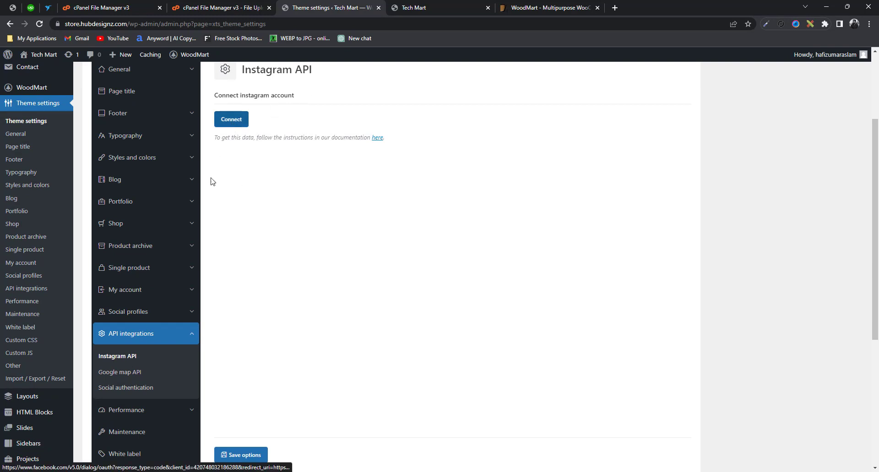
Step: View the Google map API key setting and the Social authentication options for Facebook, Google and VKontakte login
click(153, 372)
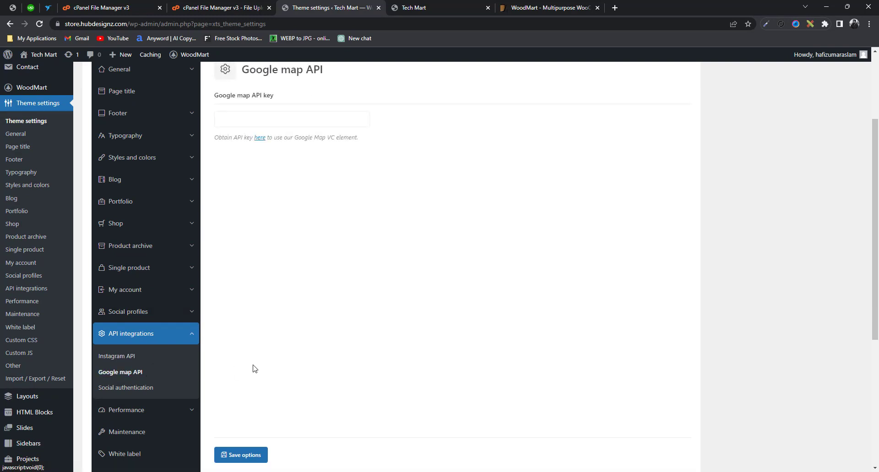
click(146, 390)
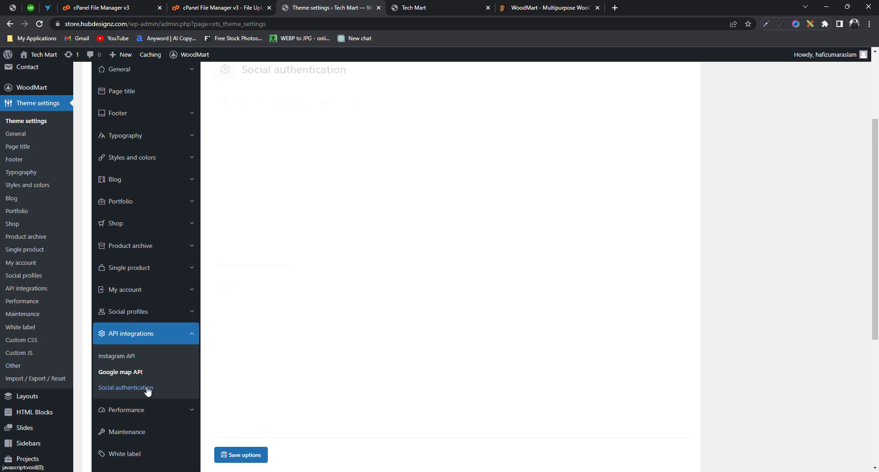
scroll(254, 387, up, 2)
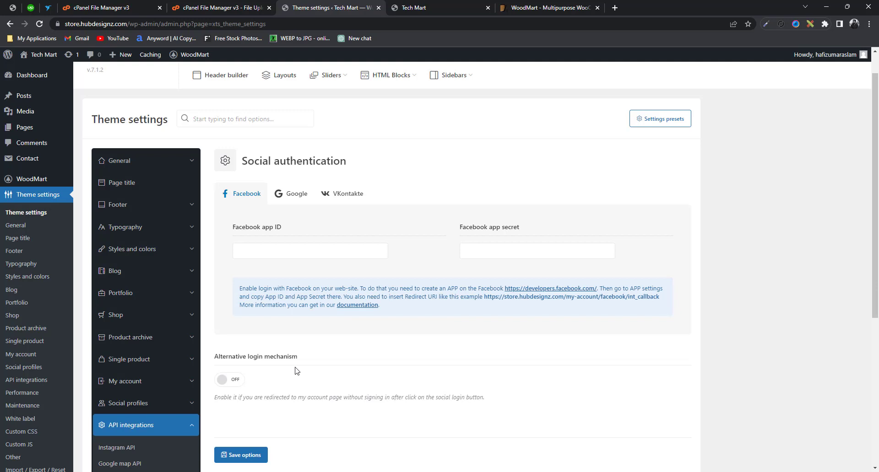
scroll(295, 370, up, 1)
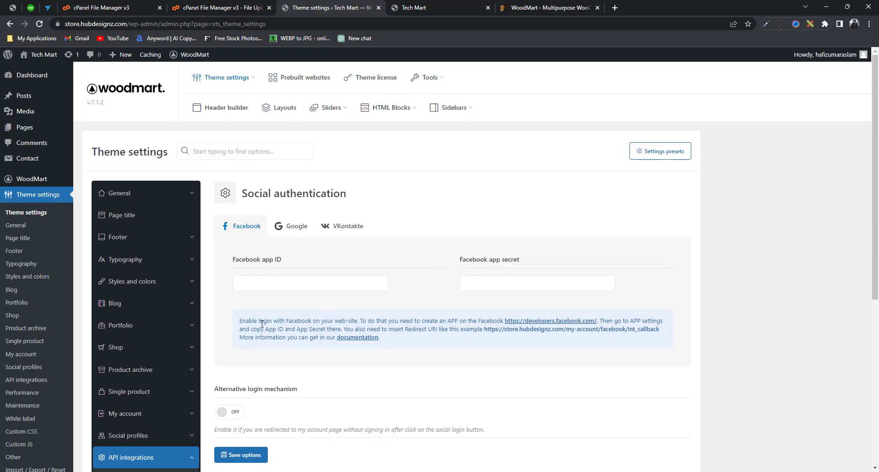
Step: Open the Performance settings and view the CSS, JS and Lazy loading options
scroll(226, 355, down, 3)
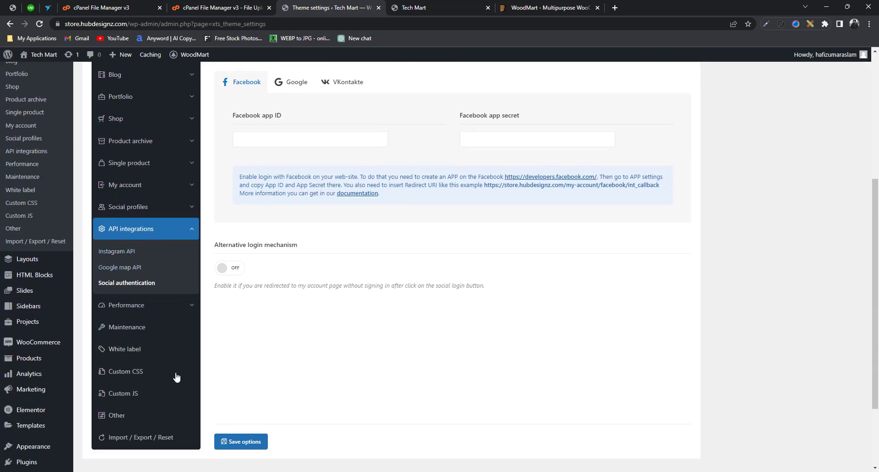
click(148, 311)
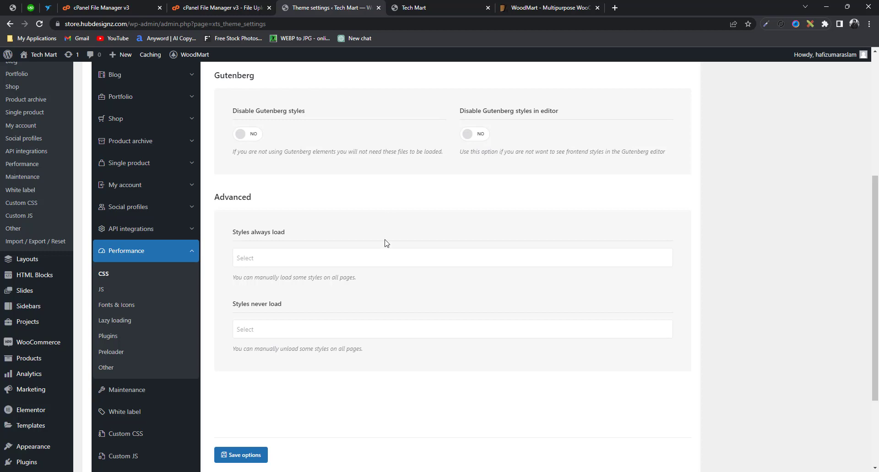
click(102, 290)
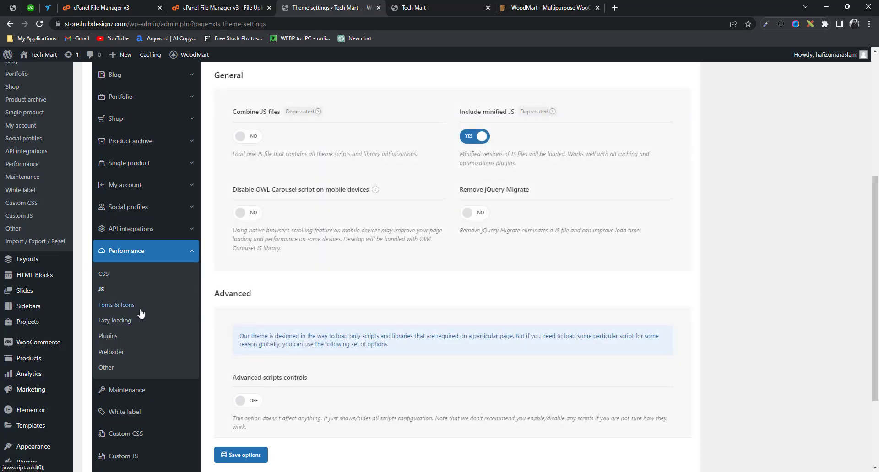
click(127, 321)
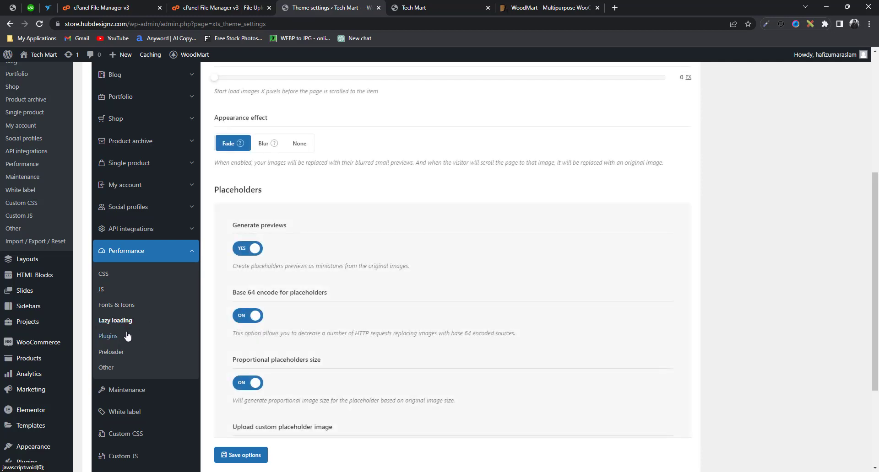
Step: Open the Performance section's Plugins settings and review the WP Rocket, Contact form 7 and Elementor loading options
click(109, 337)
scroll(128, 336, down, 4)
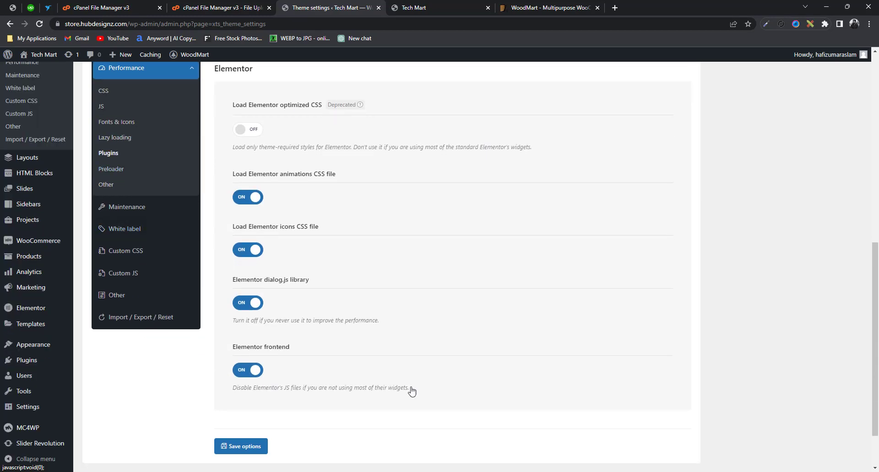
scroll(444, 401, up, 3)
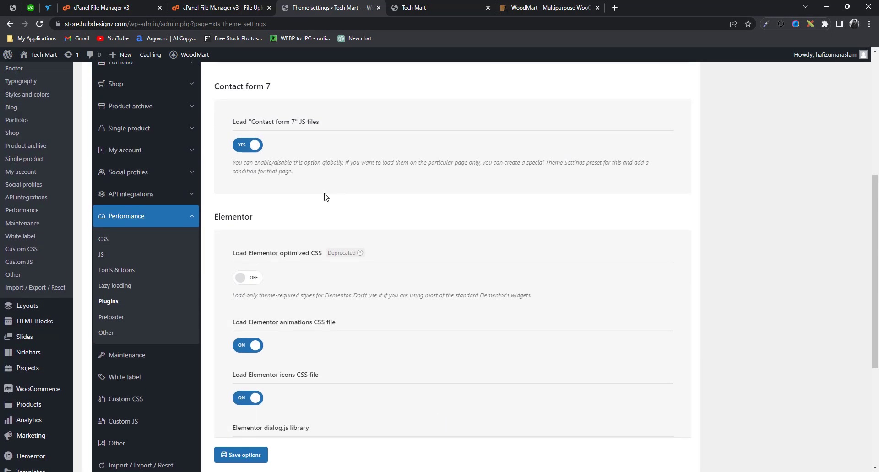
scroll(326, 197, up, 4)
scroll(328, 240, down, 5)
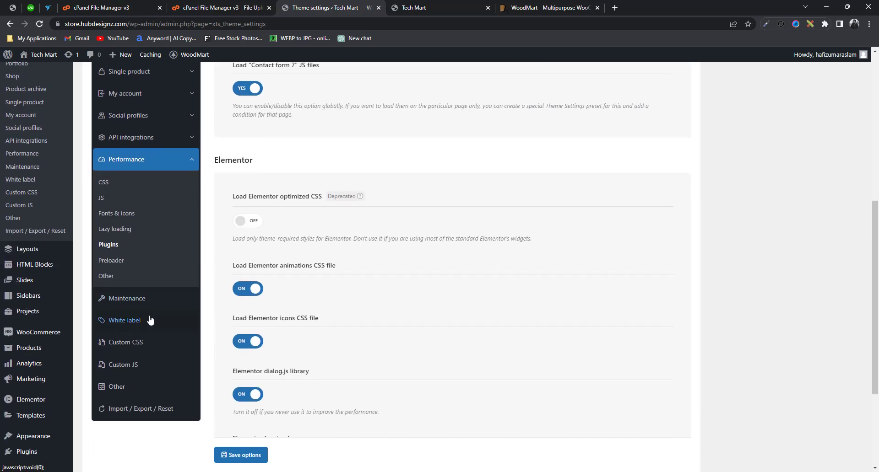
scroll(156, 318, up, 7)
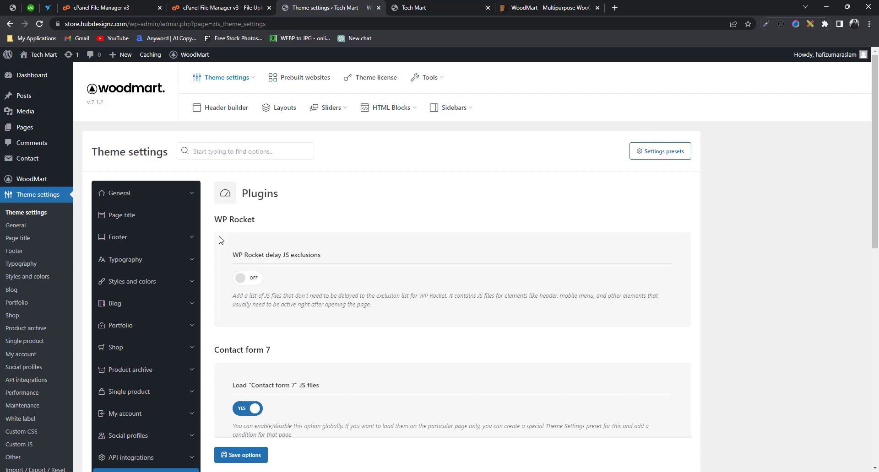
Step: Open the Maintenance settings and review the maintenance mode option and its page requirements
scroll(160, 355, down, 5)
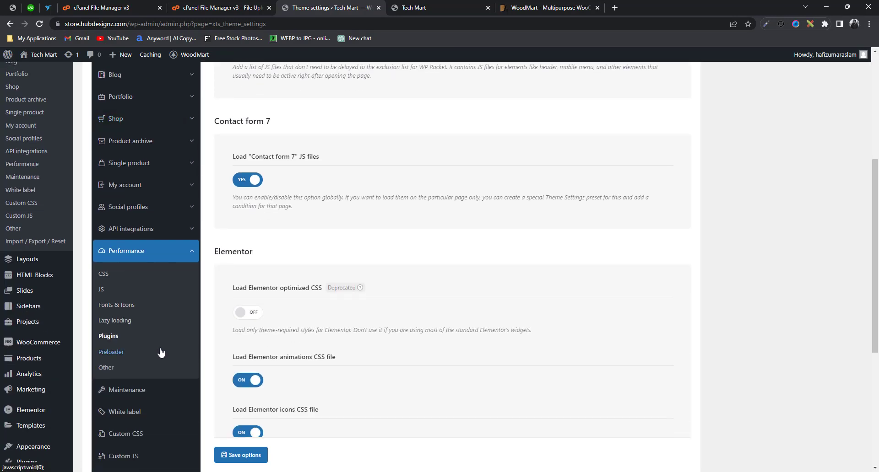
scroll(160, 351, down, 1)
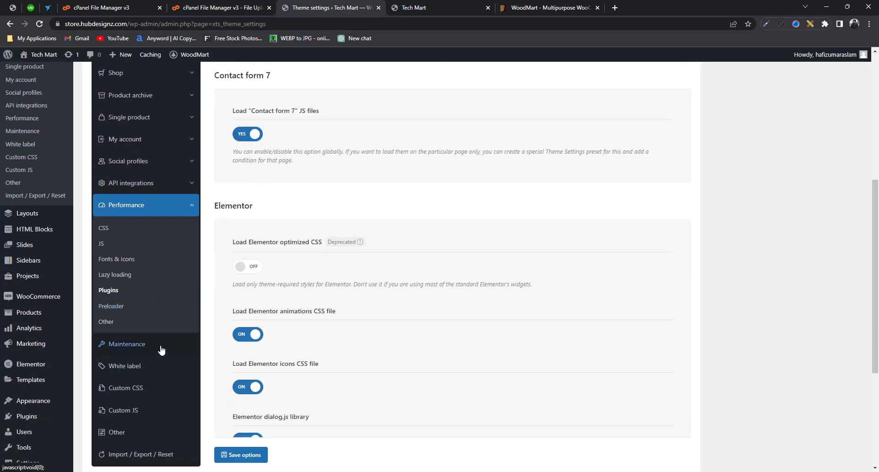
click(161, 350)
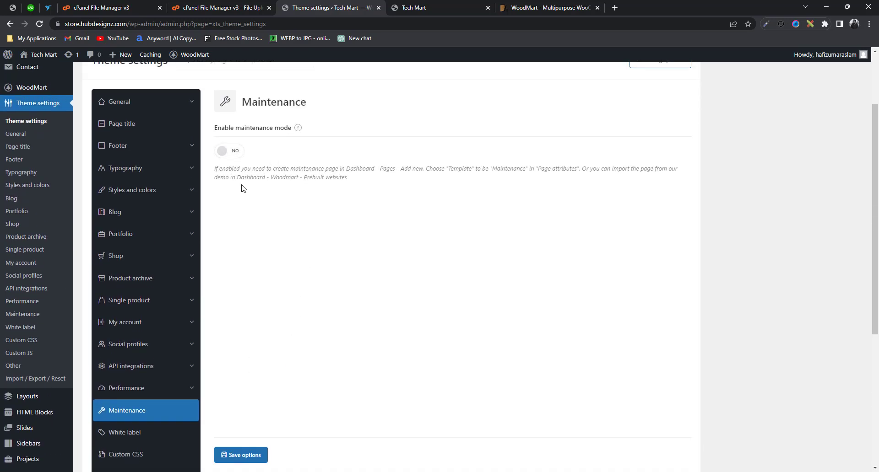
scroll(241, 229, down, 4)
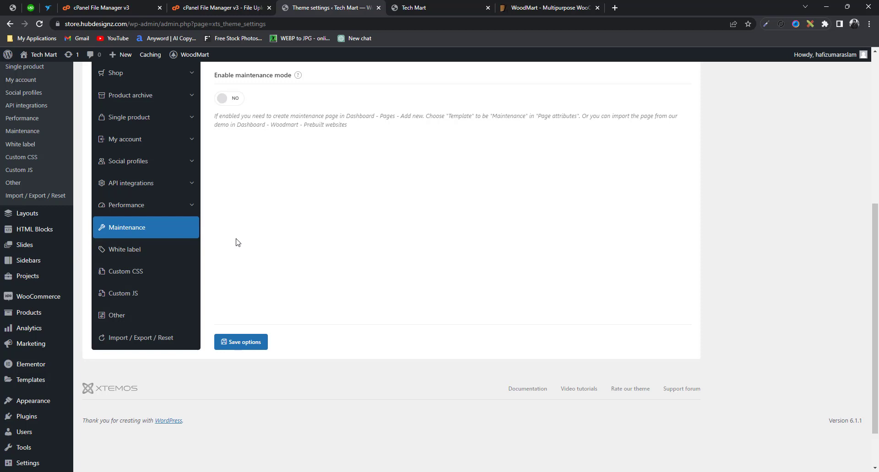
scroll(287, 290, up, 3)
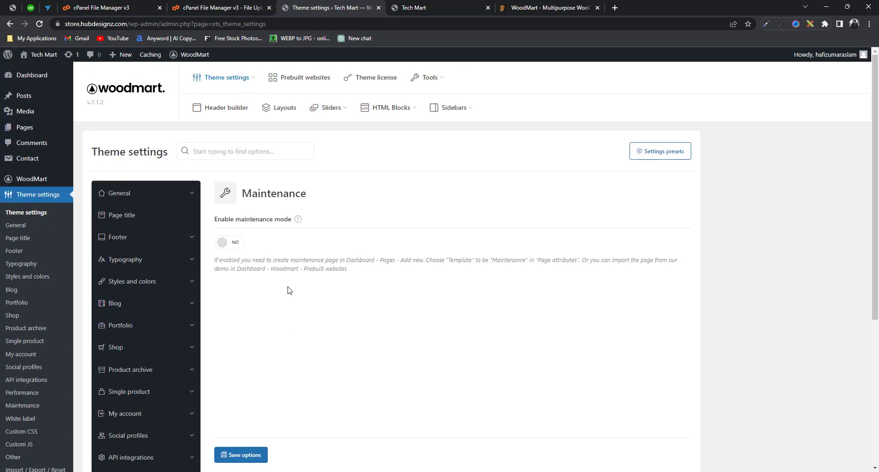